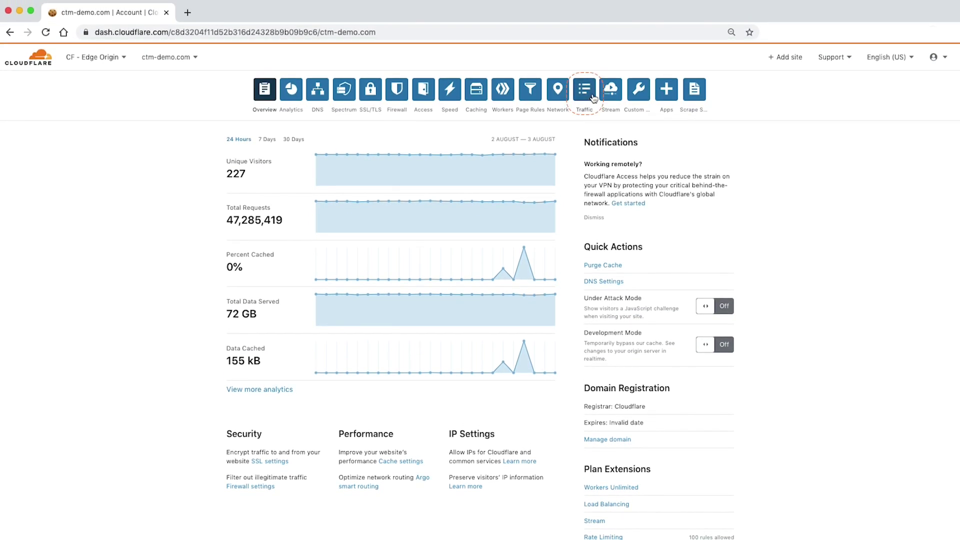
Open the Load Balancing page under the site's Traffic settings
click(584, 90)
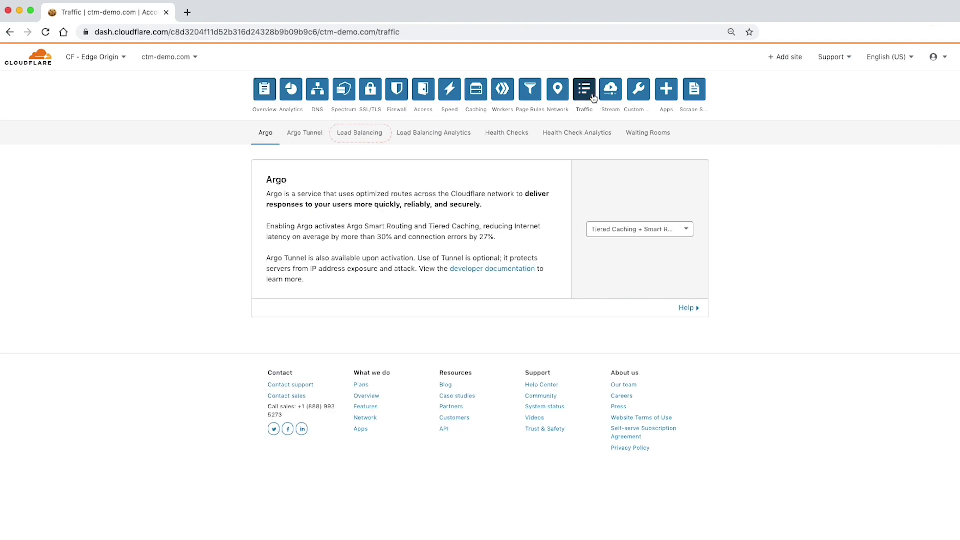
click(378, 134)
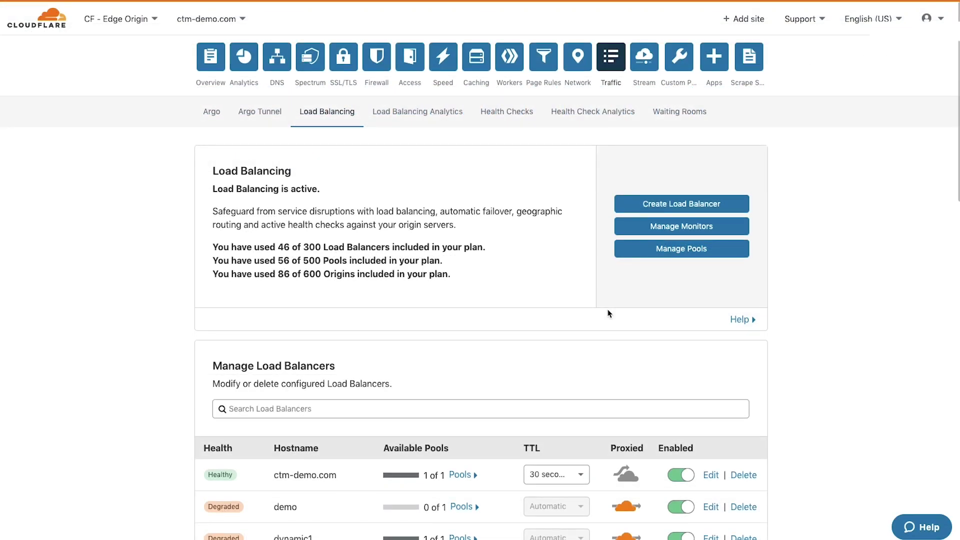
scroll(609, 313, up, 1)
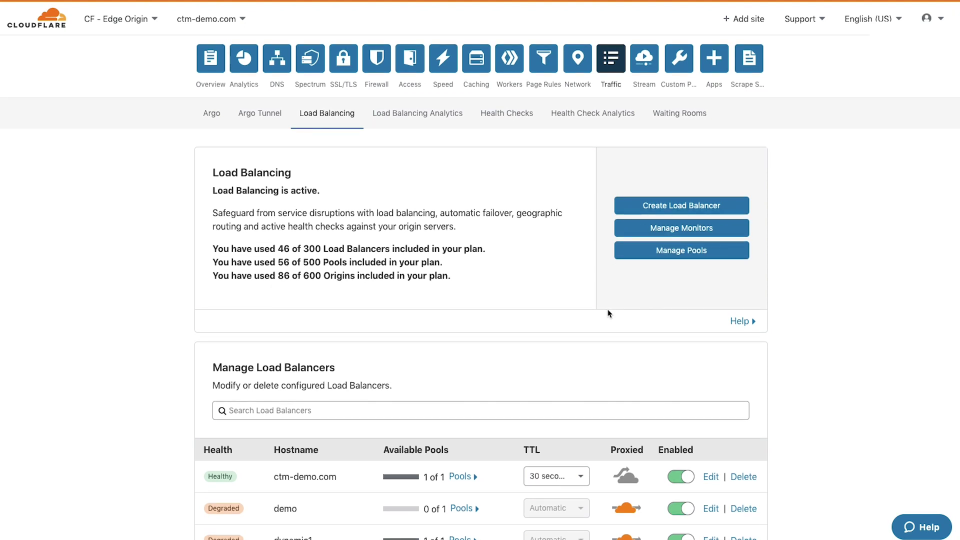
scroll(609, 313, down, 1)
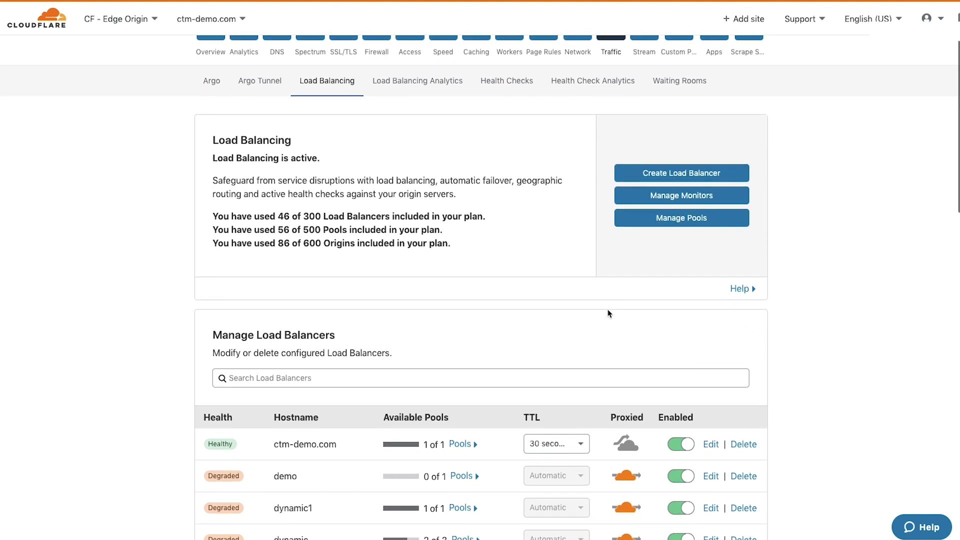
scroll(609, 314, down, 1)
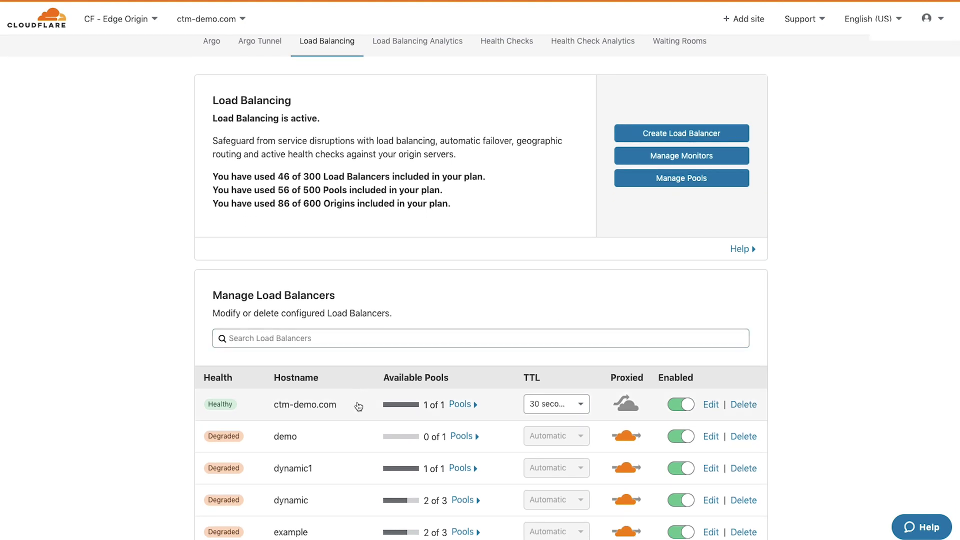
Expand the ctm-demo.com load balancer's pools and the dim_test_weight pool's origins
click(358, 405)
scroll(359, 405, down, 1)
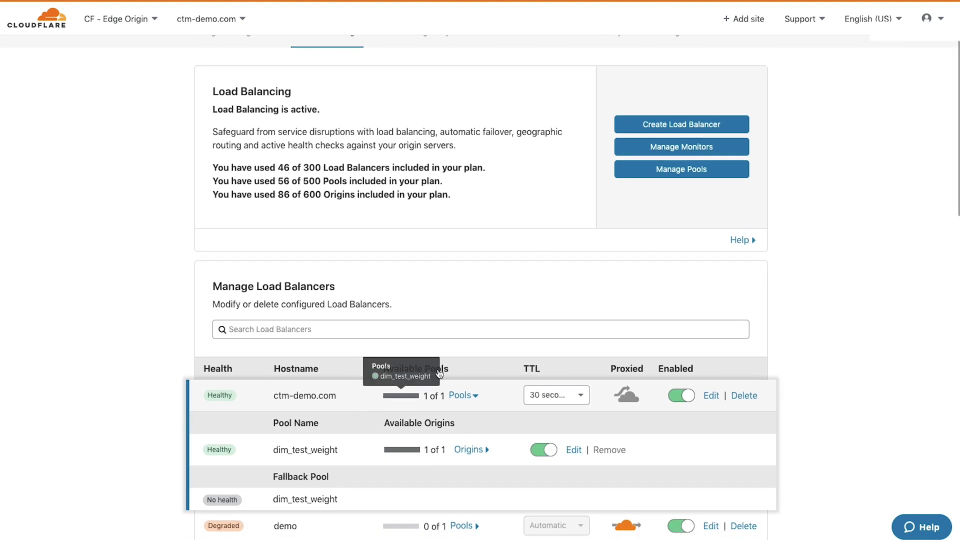
click(478, 451)
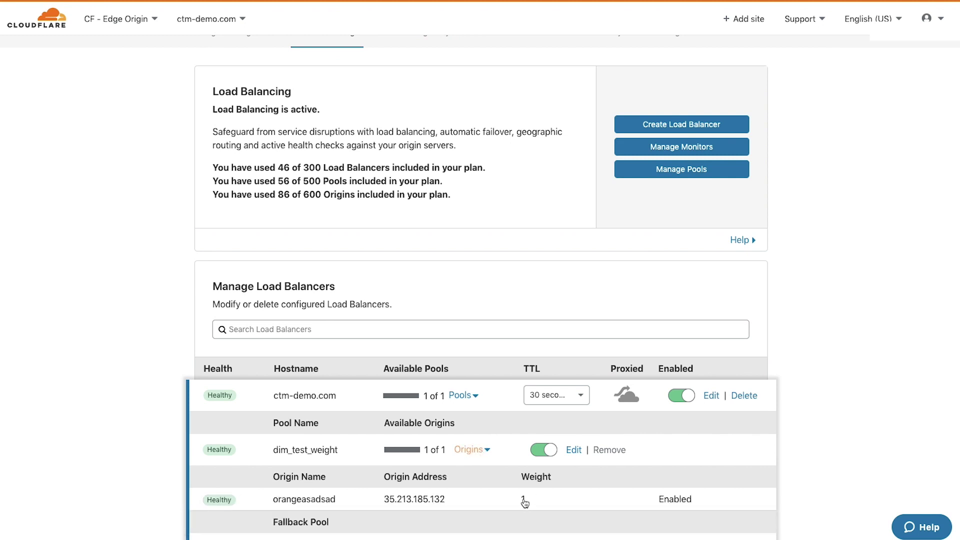
scroll(524, 493, down, 1)
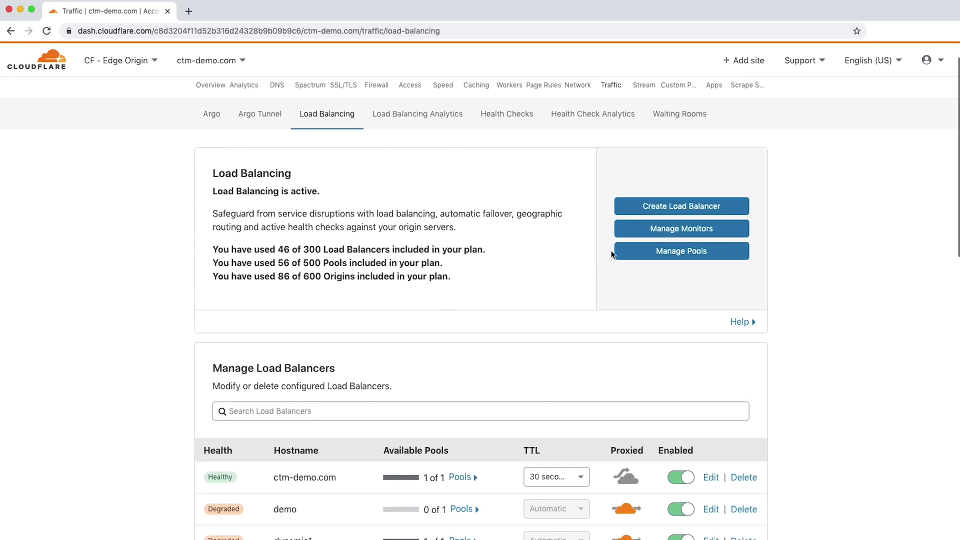
Start a new load balancer with hostname demo.ctm-demo.com
click(646, 210)
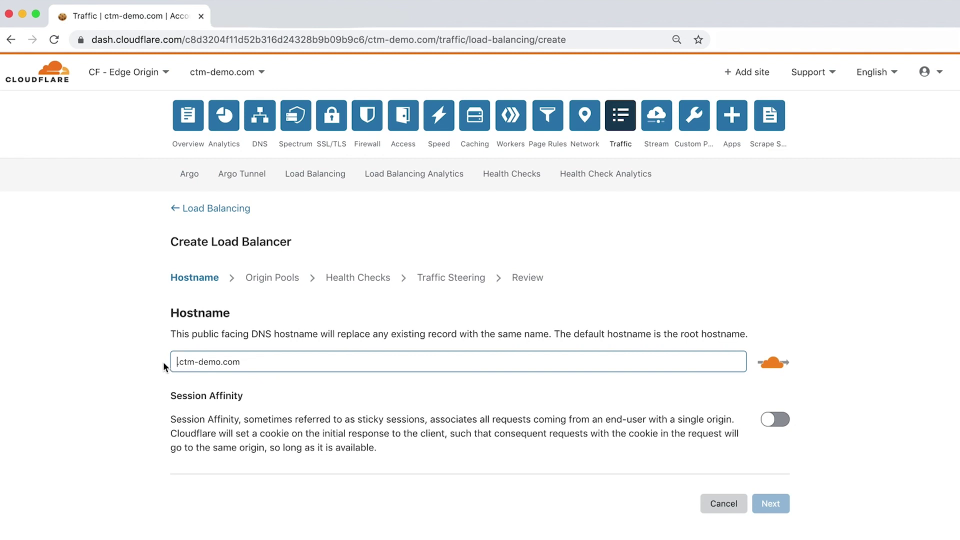
text(demo)
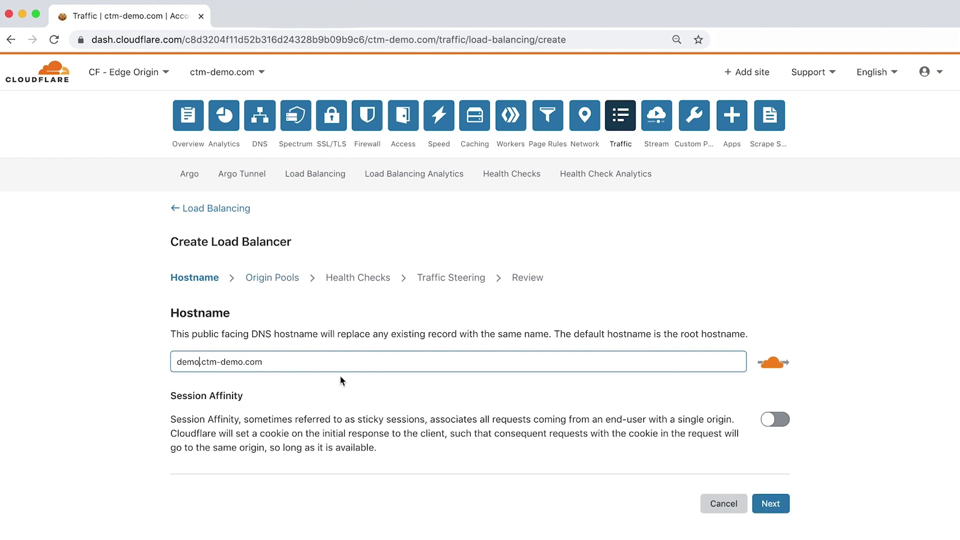
scroll(340, 380, down, 2)
scroll(339, 384, down, 1)
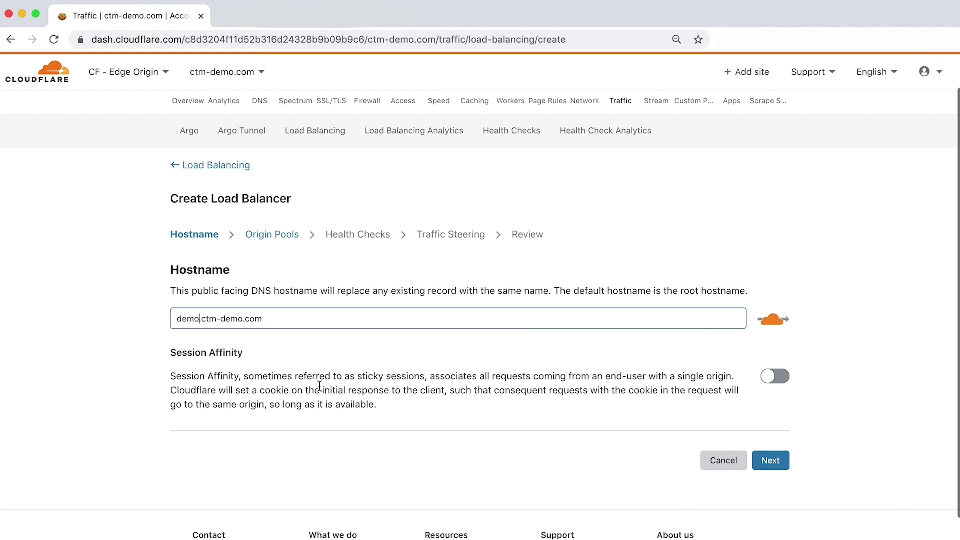
Keep the hostname proxied through Cloudflare and leave Session Affinity off
click(773, 321)
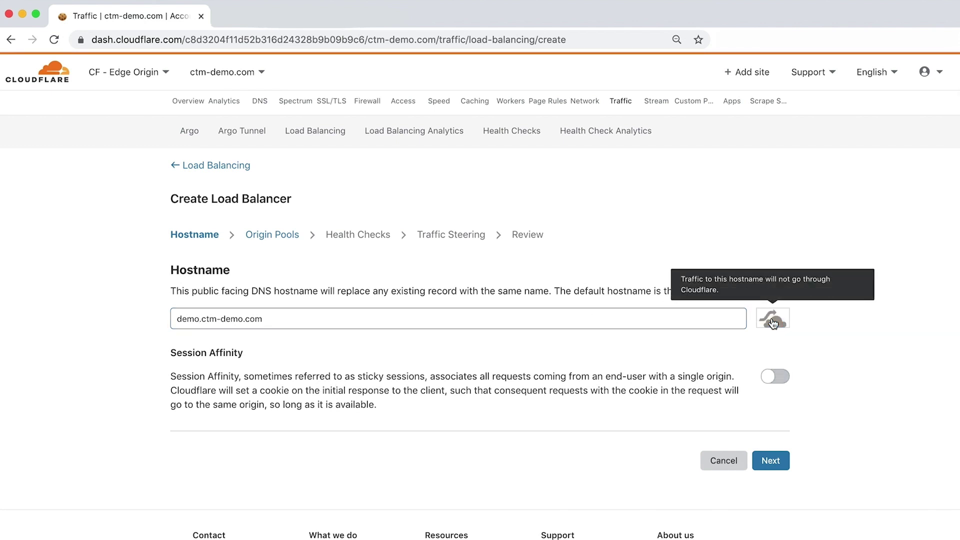
click(773, 321)
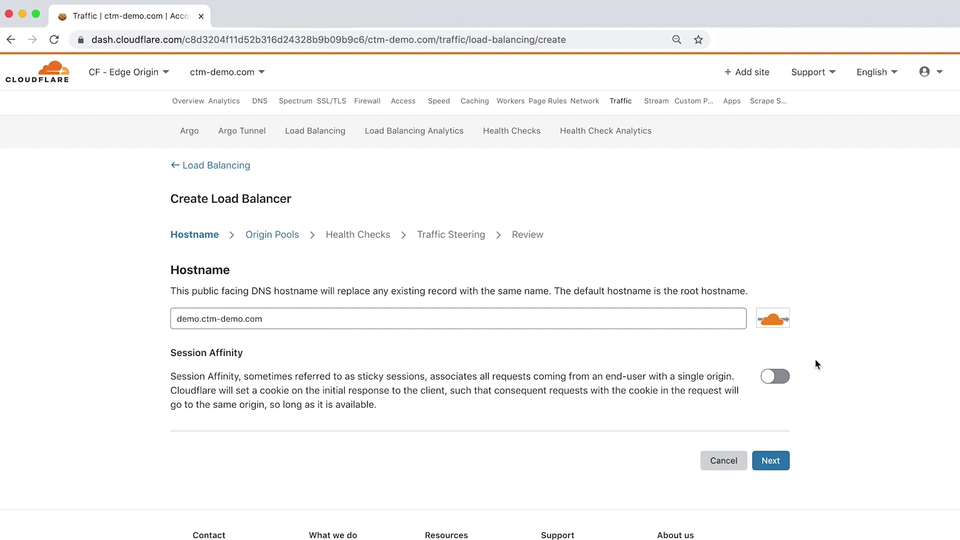
click(772, 377)
scroll(770, 395, down, 1)
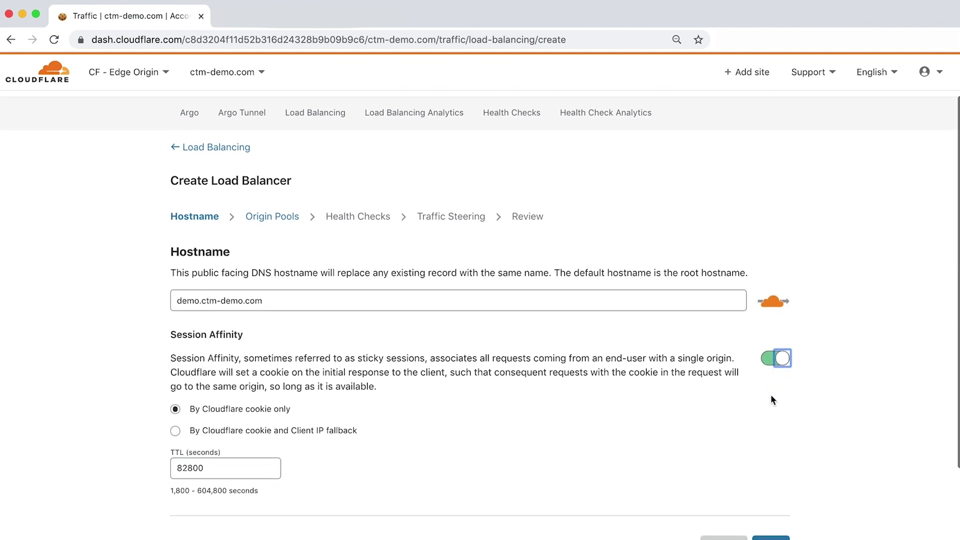
click(772, 395)
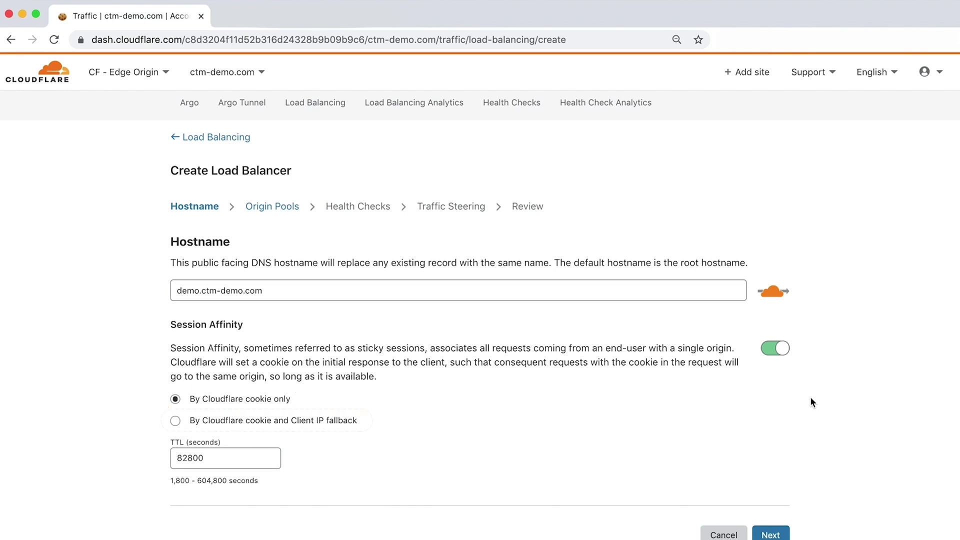
click(781, 350)
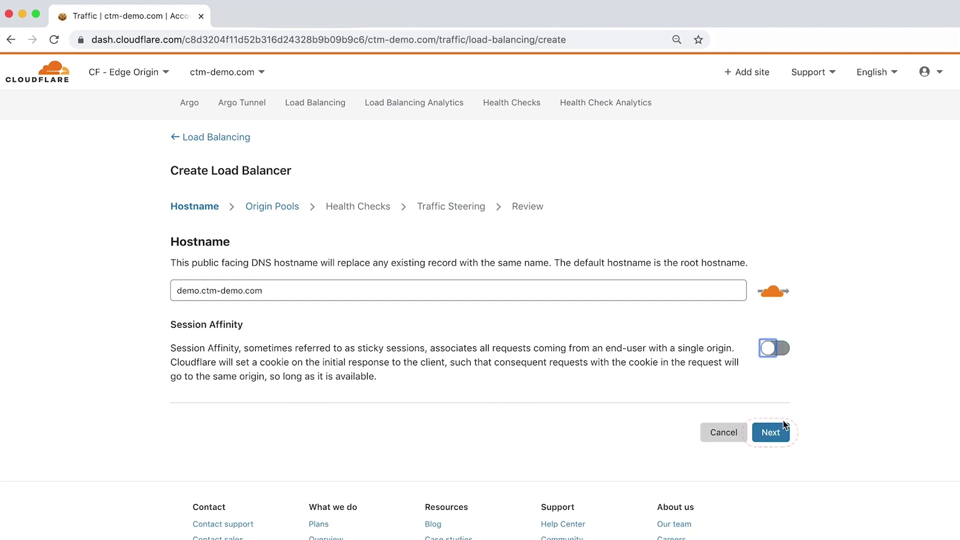
Create origin pool us-demo-west with origins named as-west-4 and ft-west-9
click(771, 431)
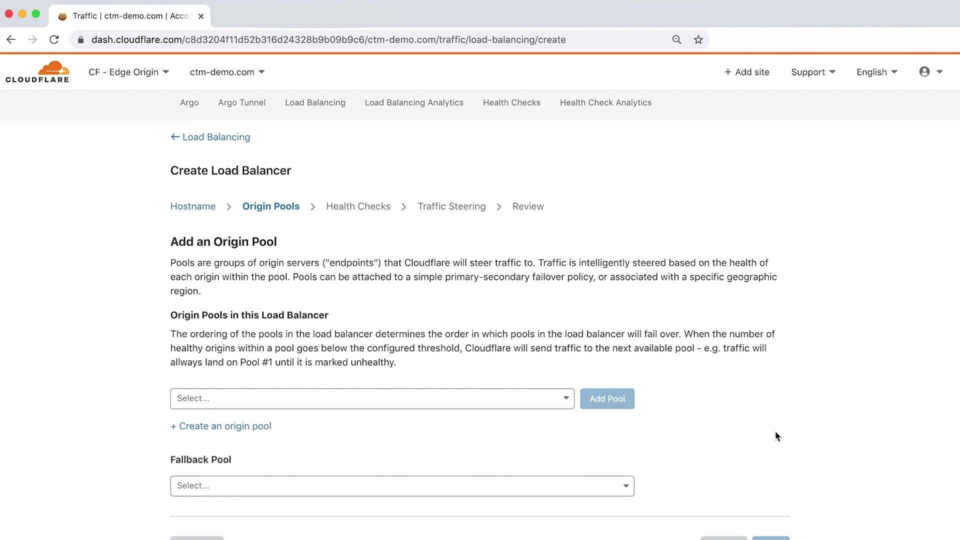
click(257, 427)
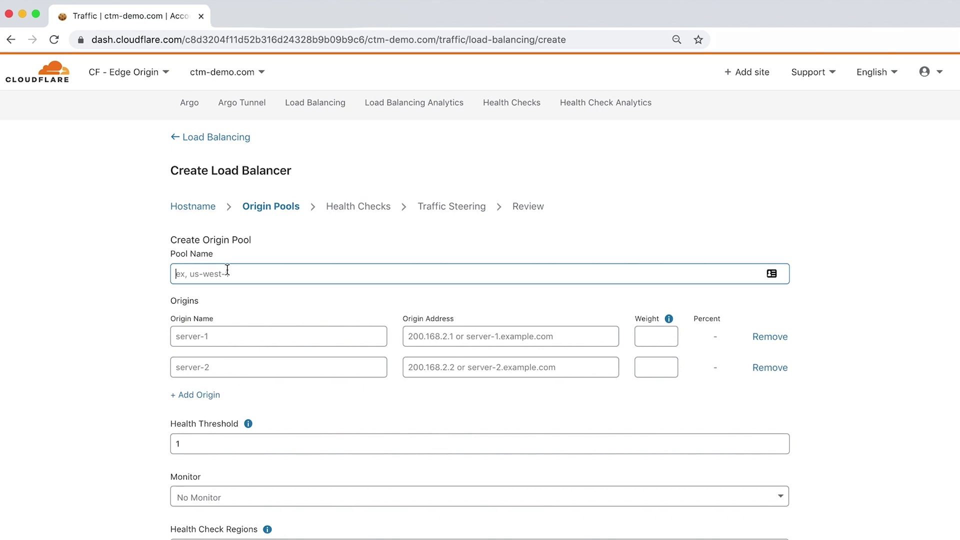
text(us-demo-west)
click(226, 337)
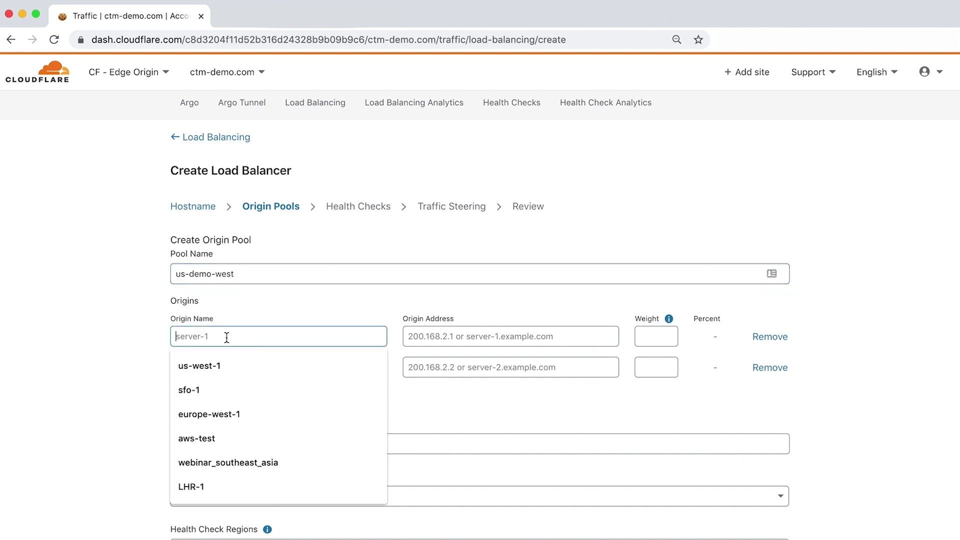
text(as-west-4)
click(226, 361)
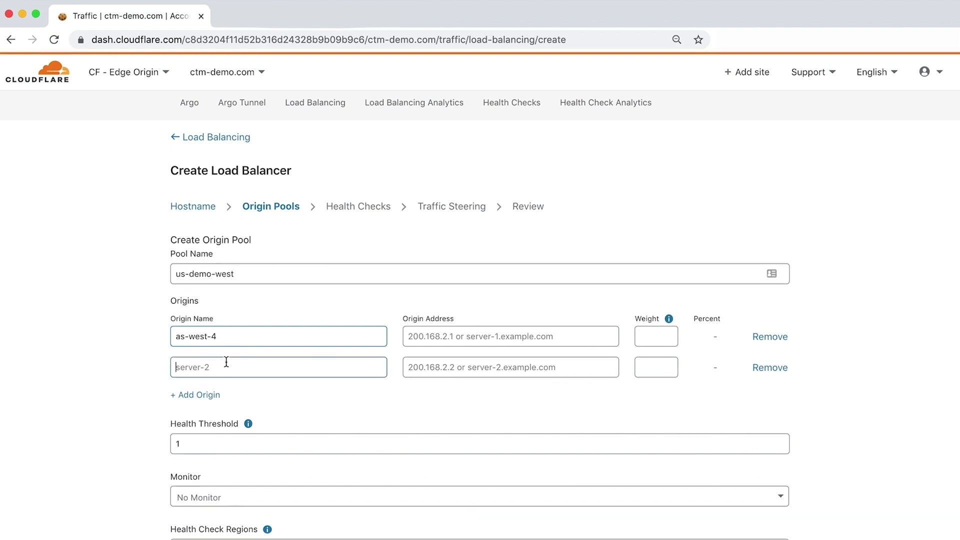
text(ft-west-)
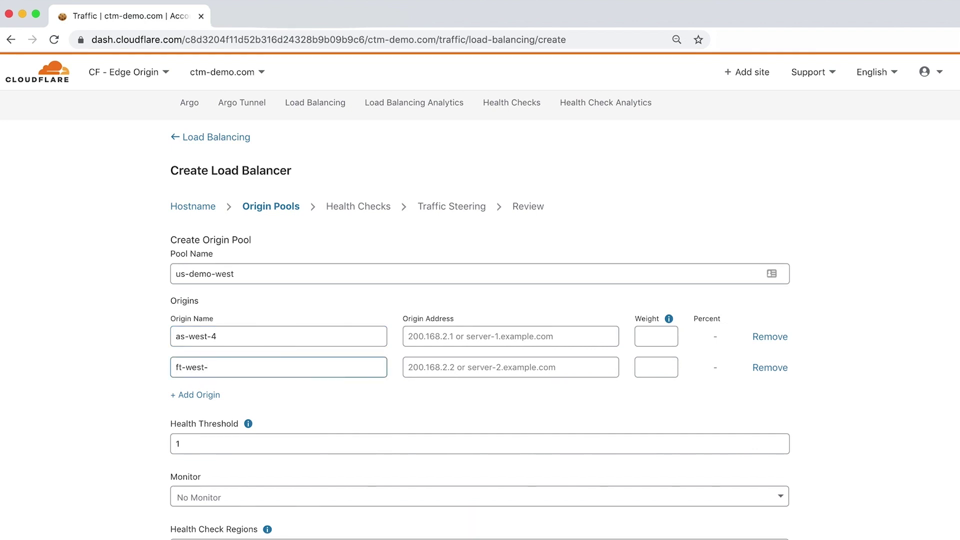
text(9)
Give the origins addresses 1.1.1.1 and 0.0.0.0 with weights .7 and .3
click(432, 340)
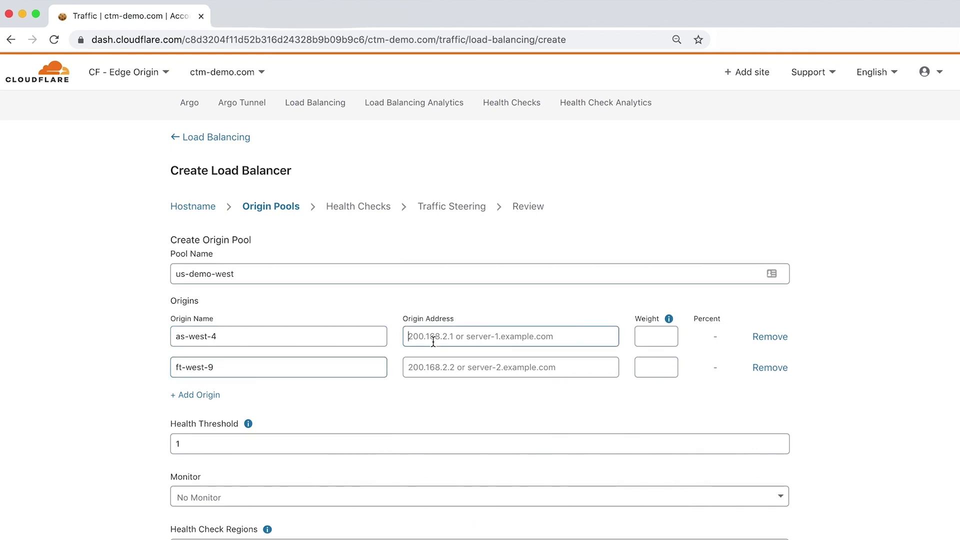
text(1.1.1.1)
click(432, 368)
text(0.0.0.)
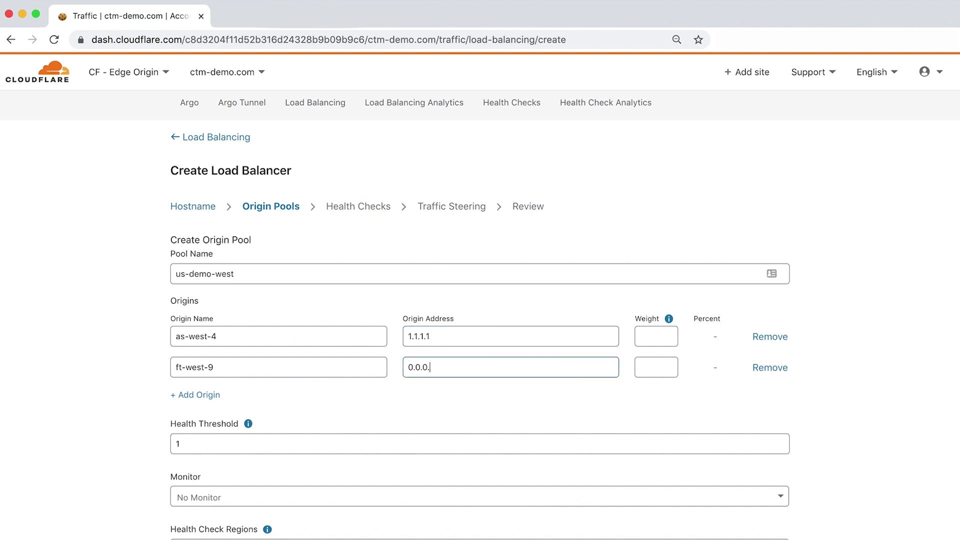
text(0)
click(642, 335)
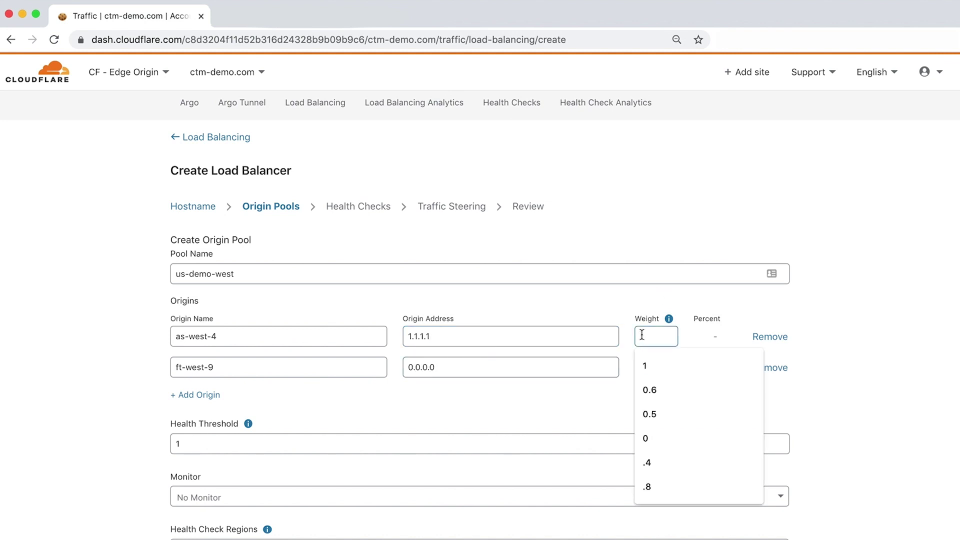
text(.7)
click(646, 364)
text(.3)
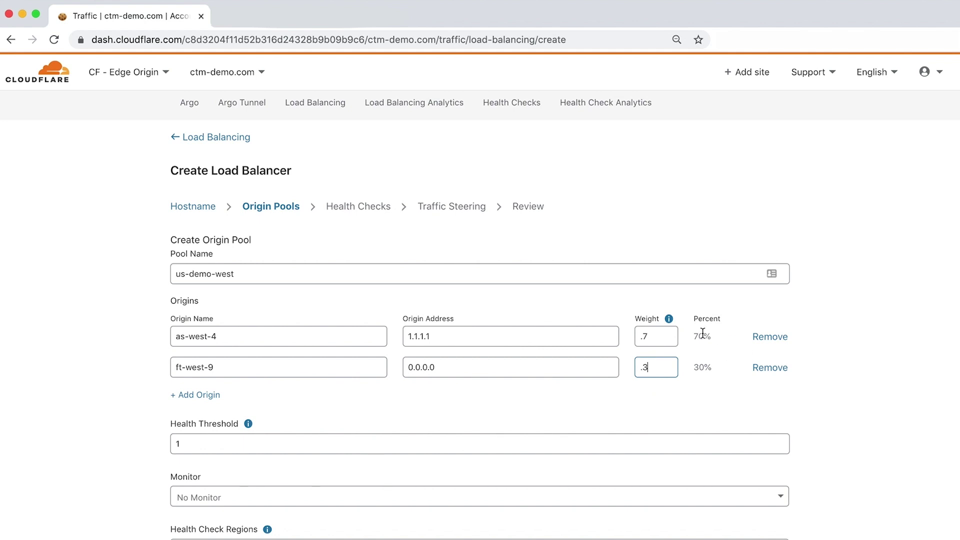
drag(694, 336, 714, 336)
click(689, 370)
scroll(475, 397, down, 4)
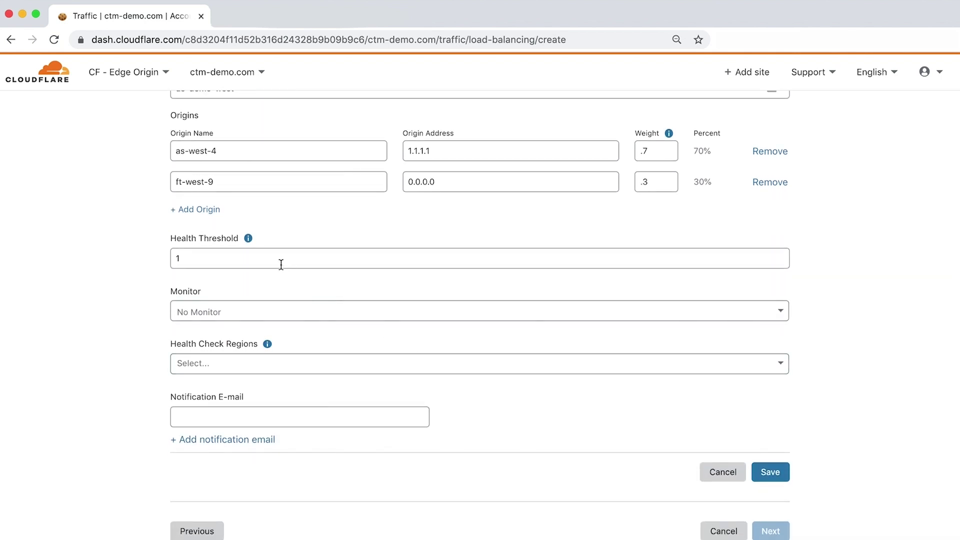
Choose All Data Centers (Enterprise Only) as health check regions and add four notification e-mail fields
mouse_move(251, 243)
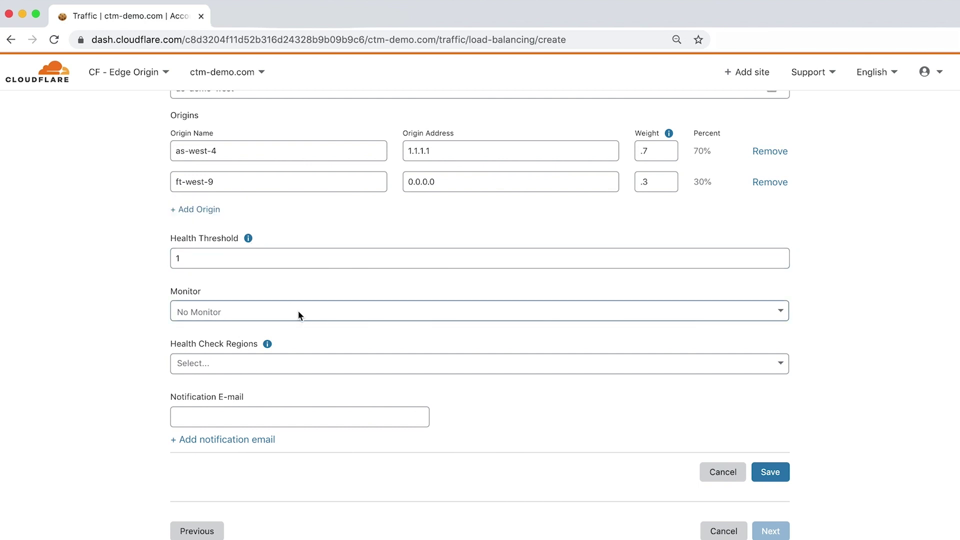
click(444, 375)
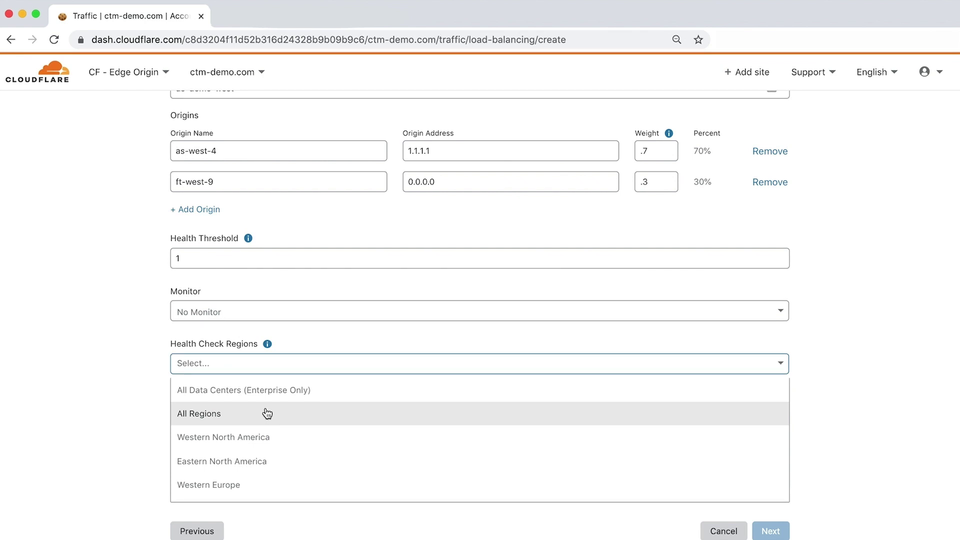
click(275, 390)
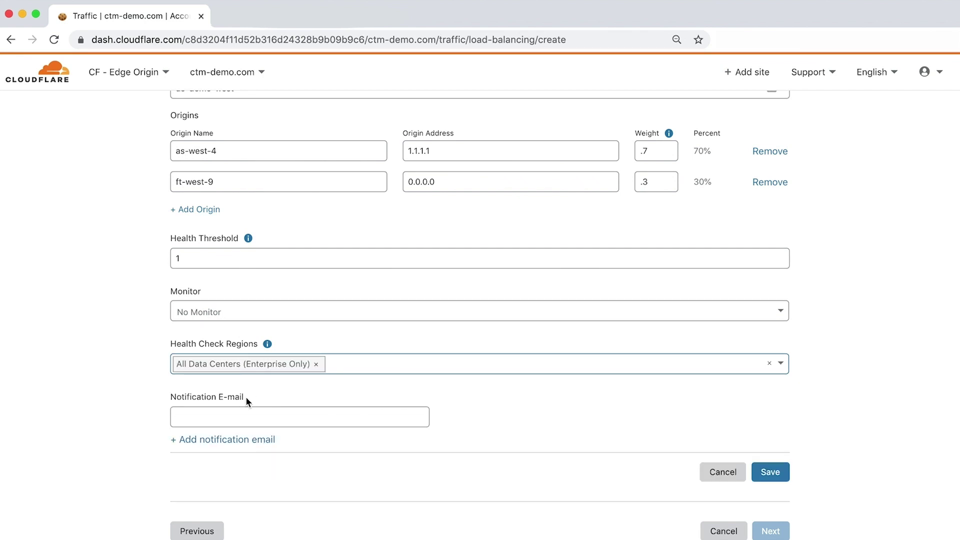
click(234, 416)
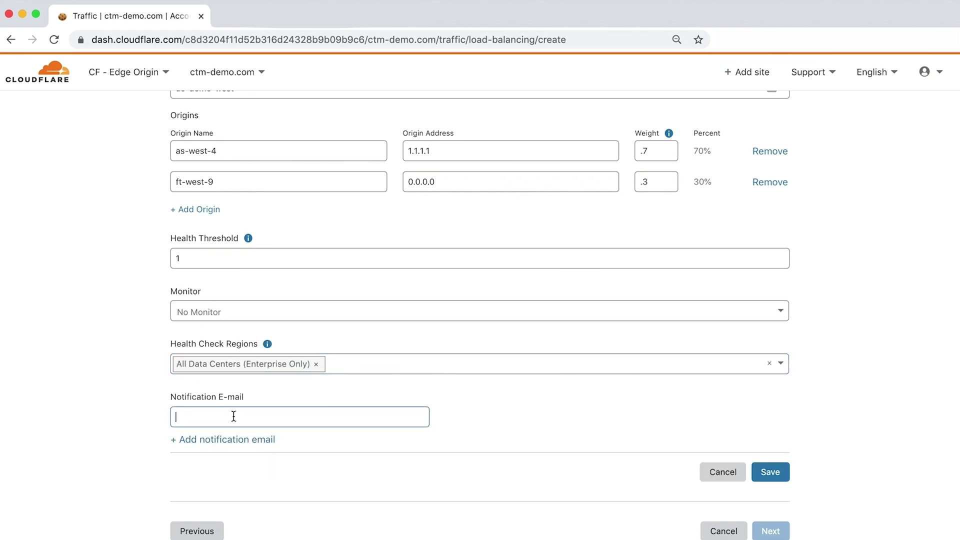
click(244, 440)
click(245, 440)
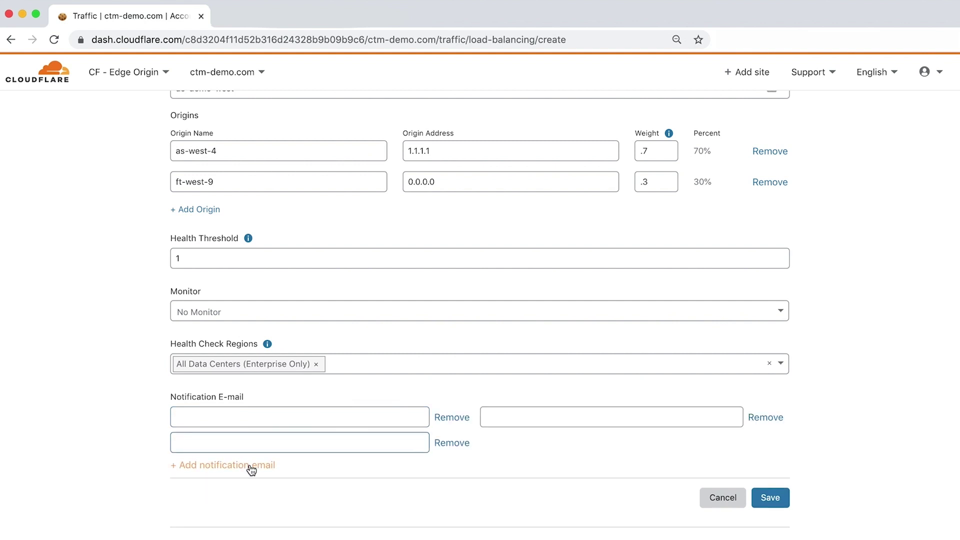
click(250, 466)
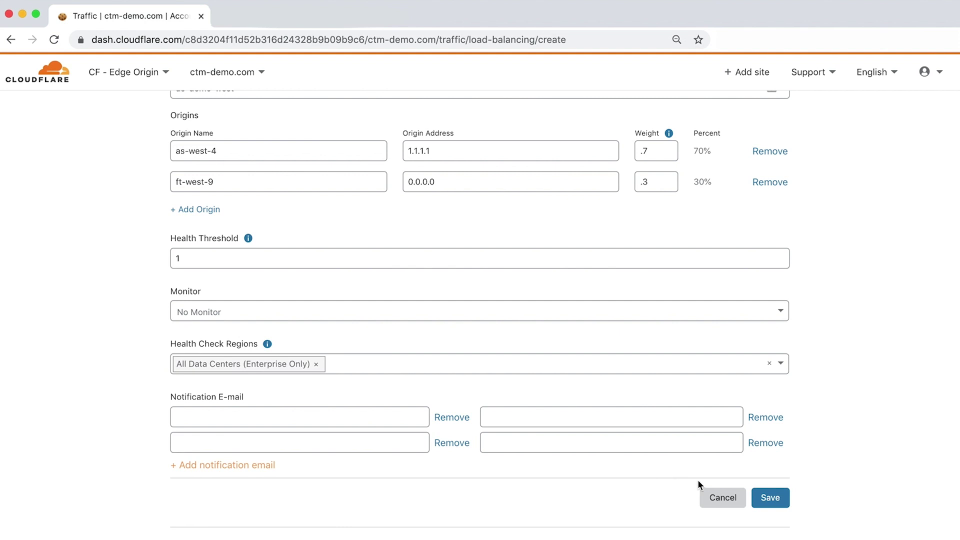
Save the us-demo-west pool and add asia-ne-1 as the second pool
click(778, 498)
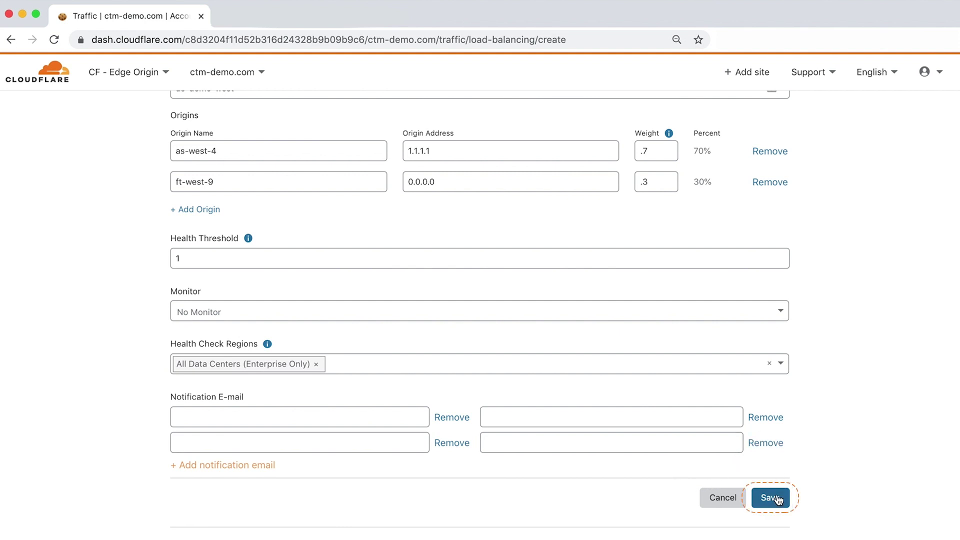
click(776, 497)
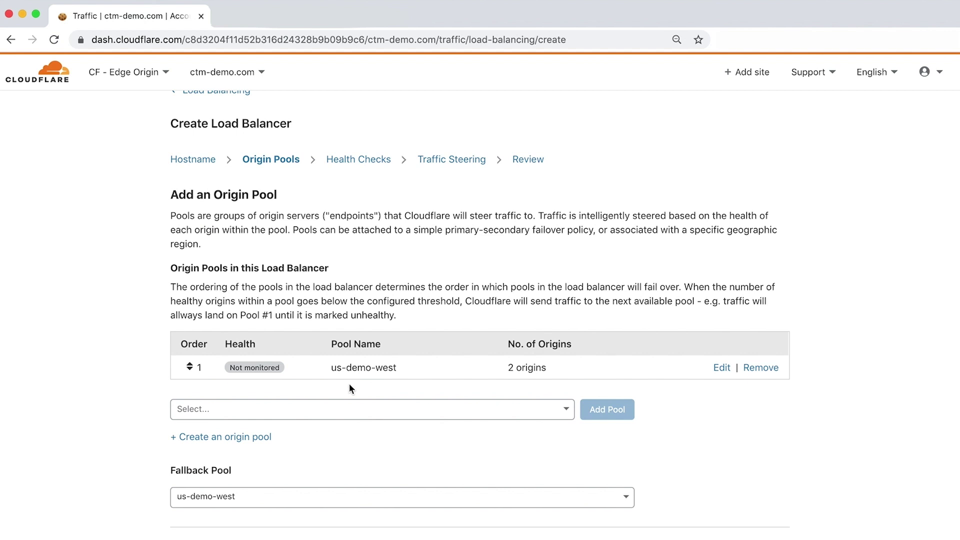
click(320, 409)
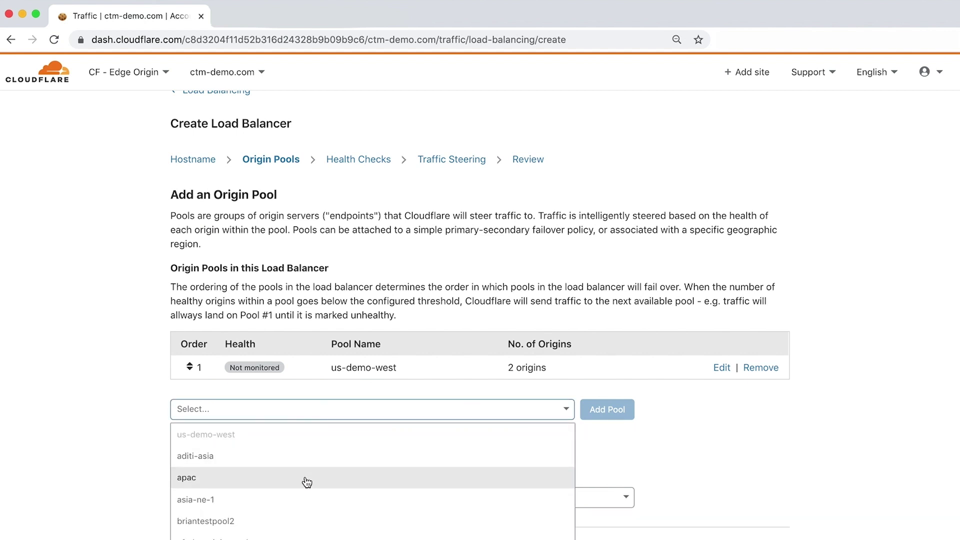
click(307, 499)
click(606, 409)
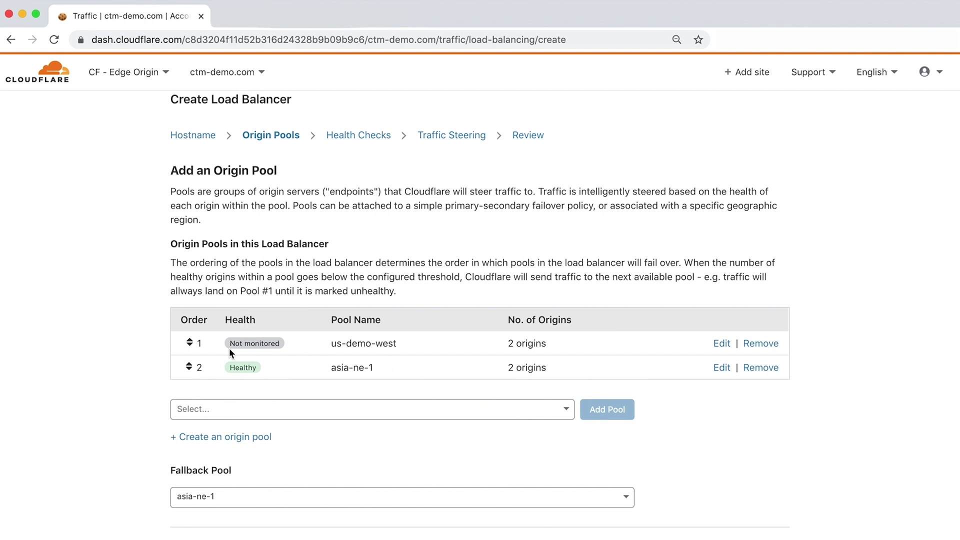
drag(190, 343, 196, 366)
Make eu-west-1 the load balancer's fallback pool
scroll(689, 448, down, 2)
click(627, 420)
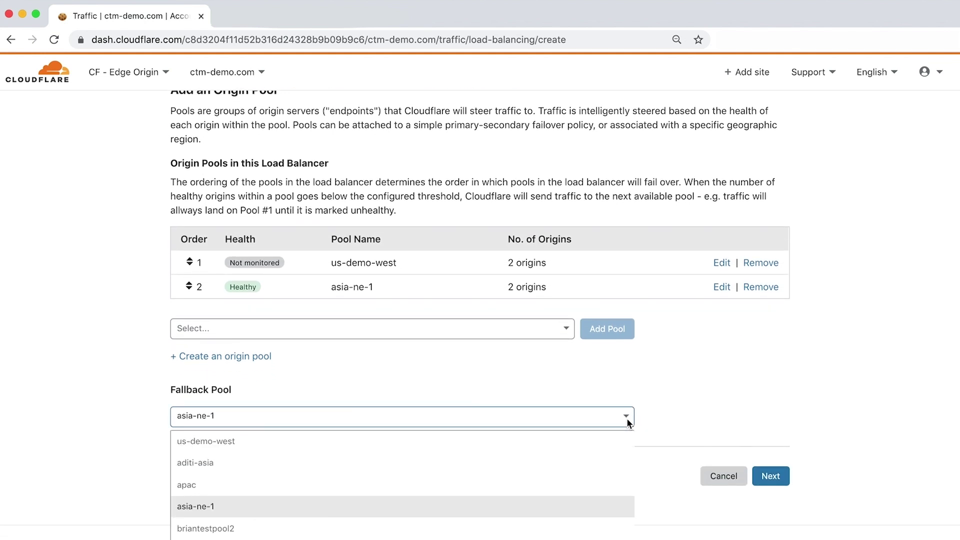
scroll(553, 467, down, 5)
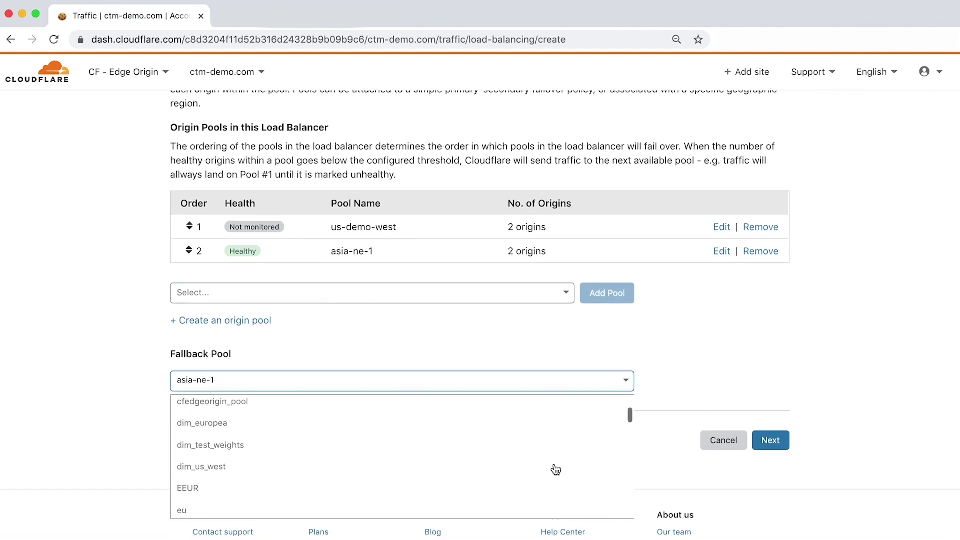
scroll(556, 468, down, 5)
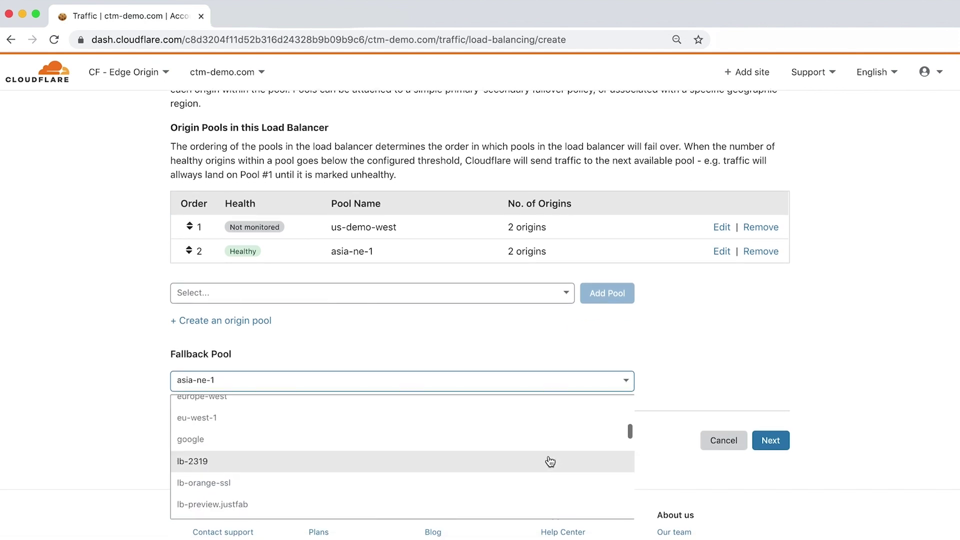
click(542, 419)
scroll(728, 359, up, 2)
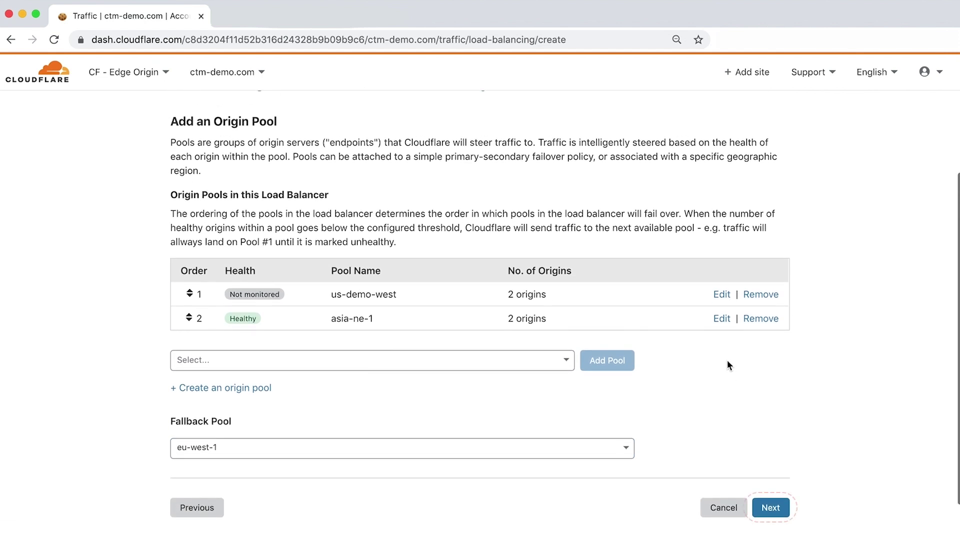
On the Health Checks step, create a monitor for us-demo-west named demo-west-health-monitor
click(770, 507)
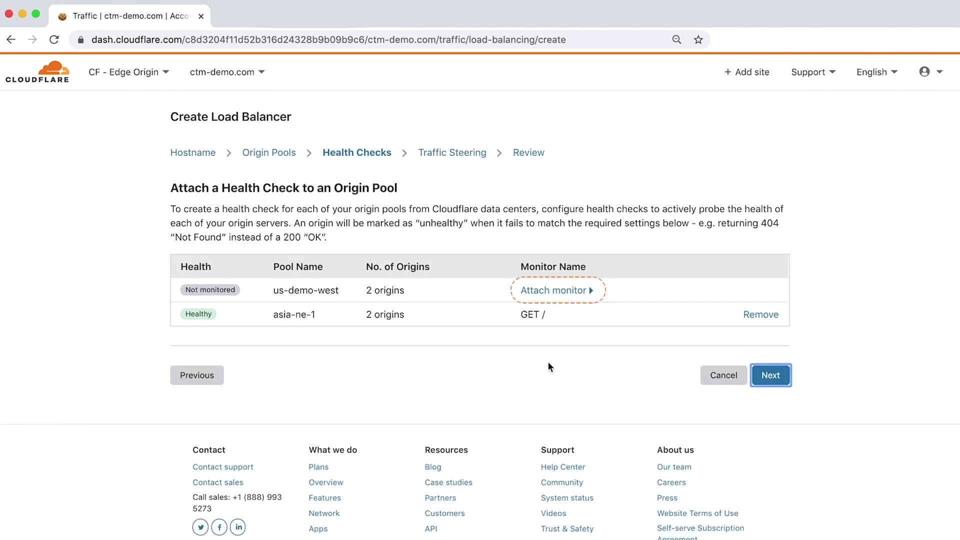
click(551, 291)
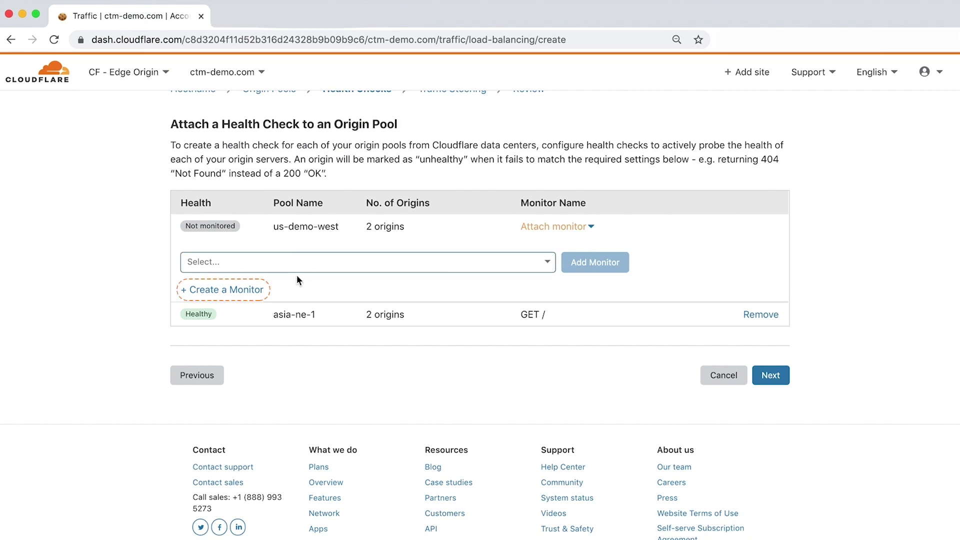
click(247, 288)
click(250, 271)
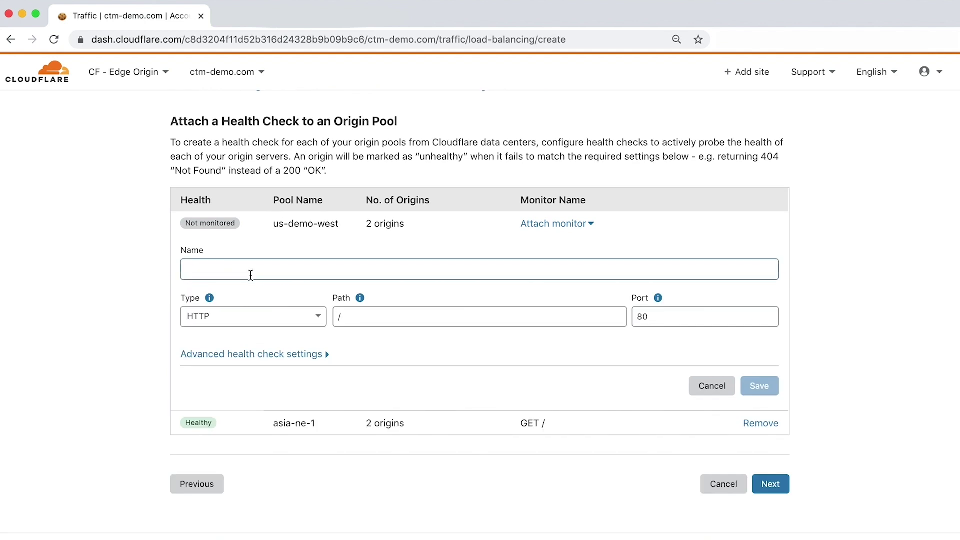
text(demo-west-)
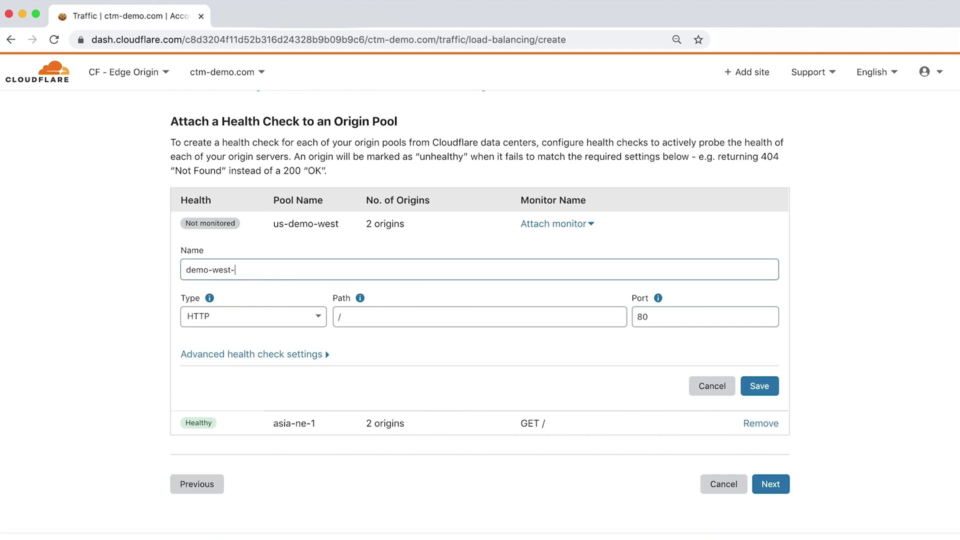
text(health-monitor)
Review the monitor's advanced settings and save the GET / health check
click(301, 357)
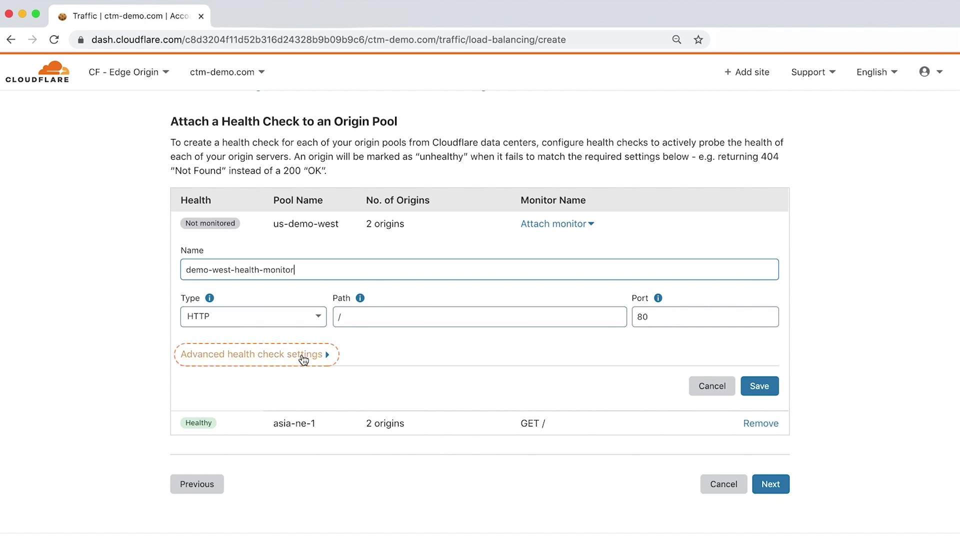
scroll(324, 358, down, 3)
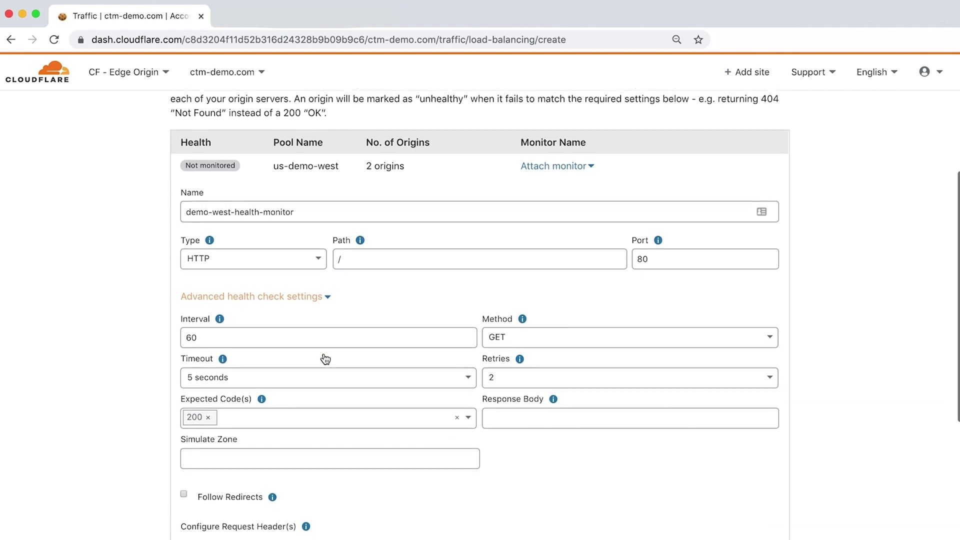
mouse_move(219, 233)
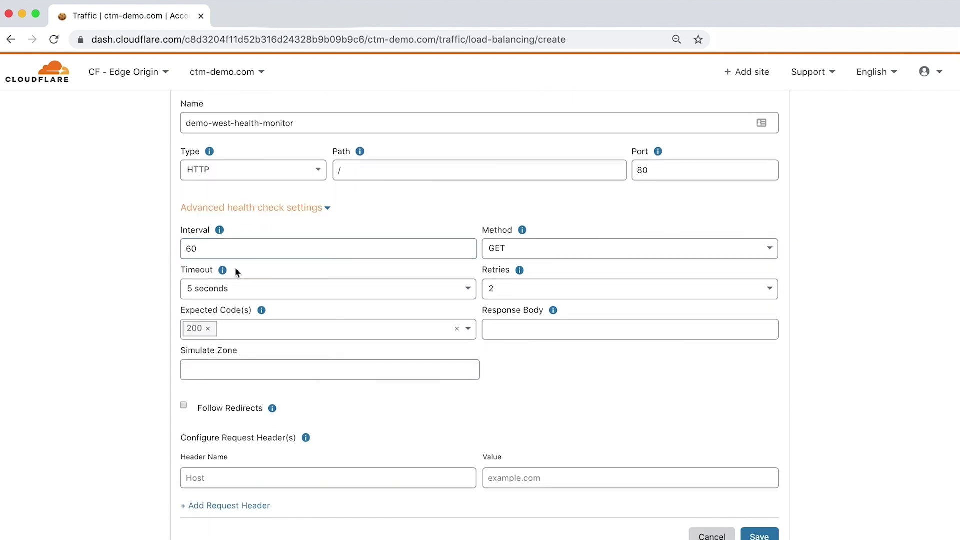
mouse_move(224, 275)
mouse_move(263, 311)
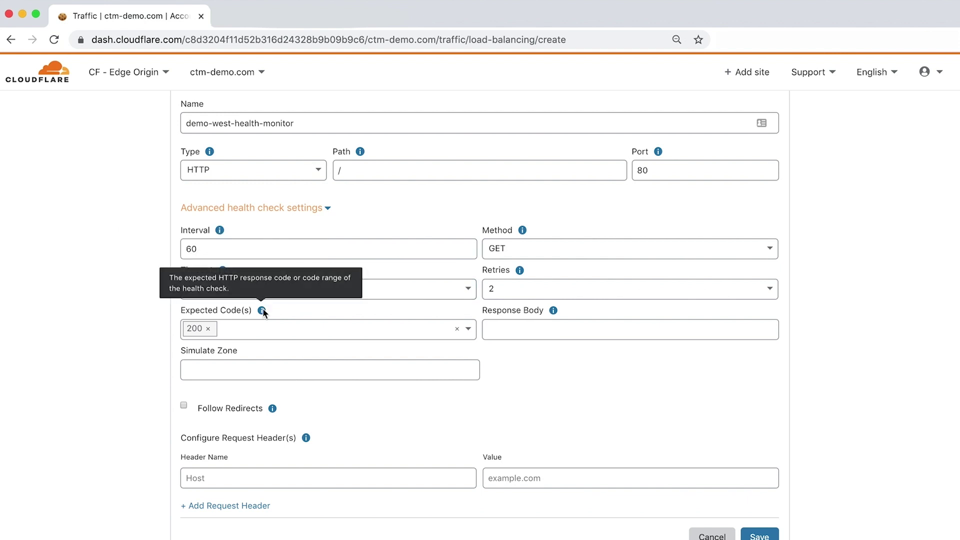
scroll(325, 397, down, 3)
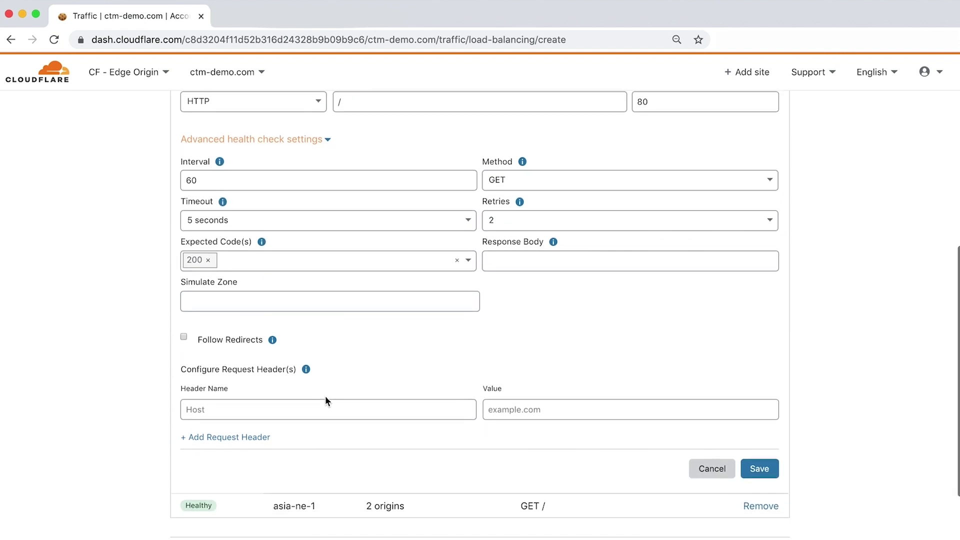
scroll(325, 394, down, 2)
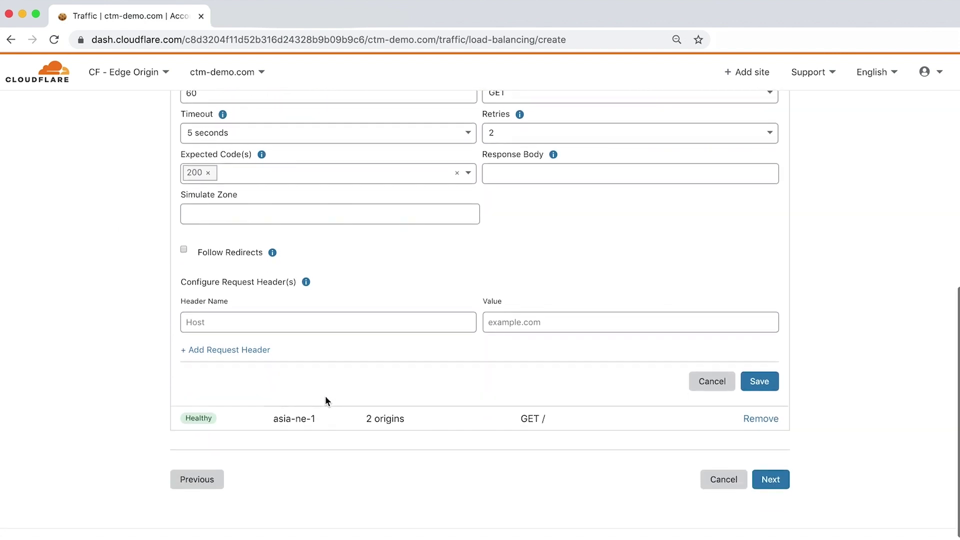
click(765, 384)
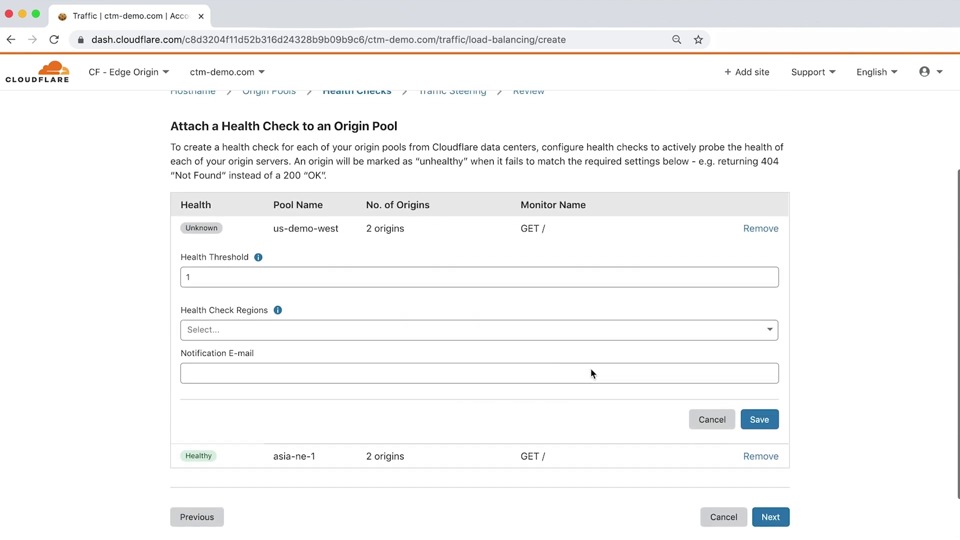
Set us-demo-west check regions to Western Europe and Western North America, save, and continue to Traffic Steering
click(292, 336)
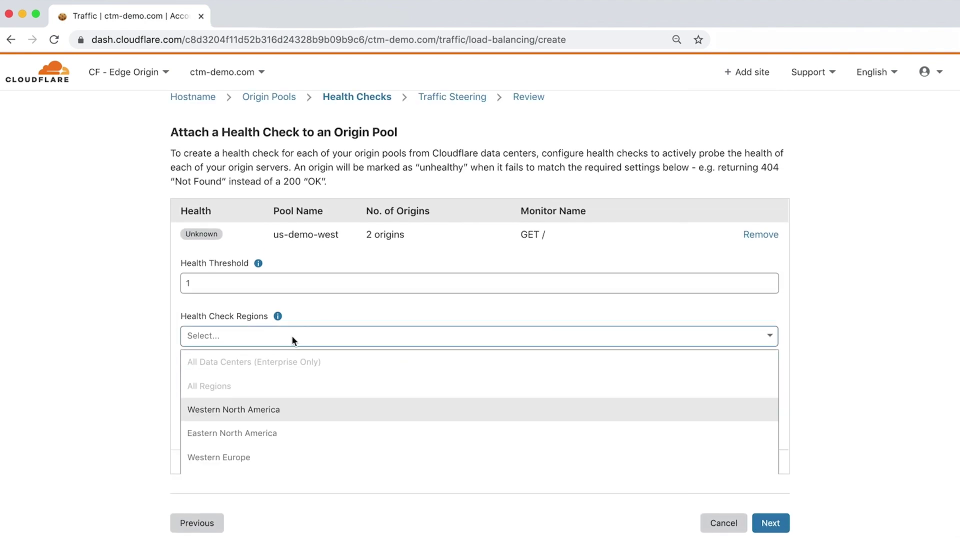
scroll(283, 454, down, 5)
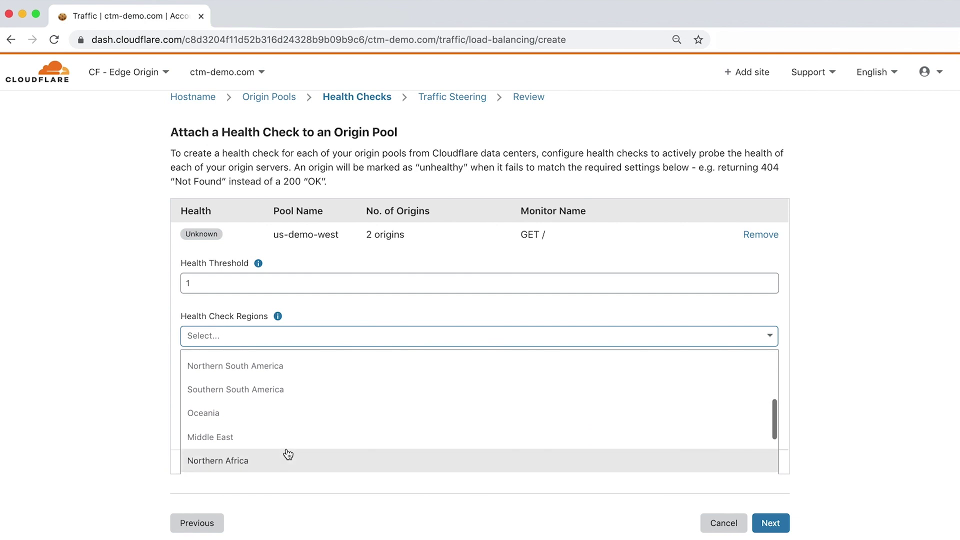
scroll(285, 455, up, 3)
click(259, 383)
click(298, 341)
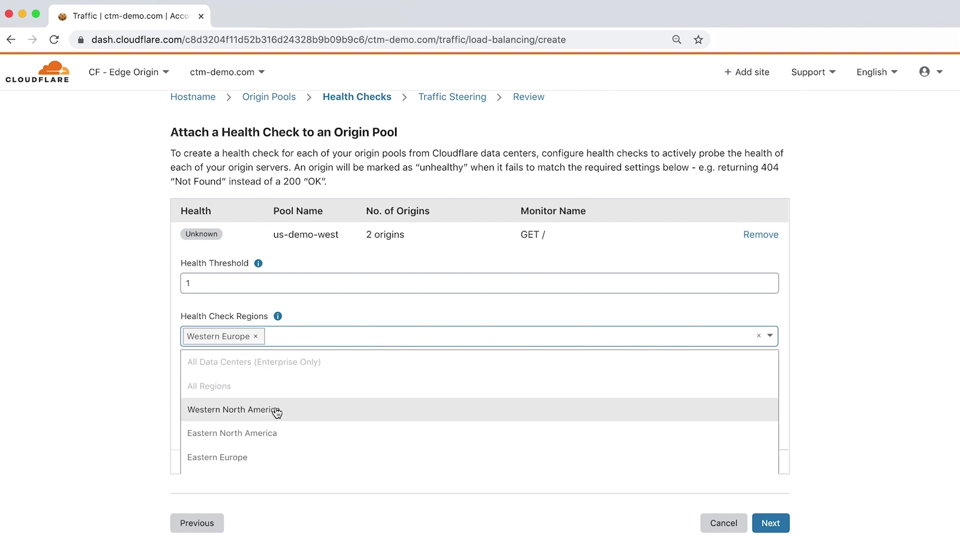
click(275, 410)
click(765, 426)
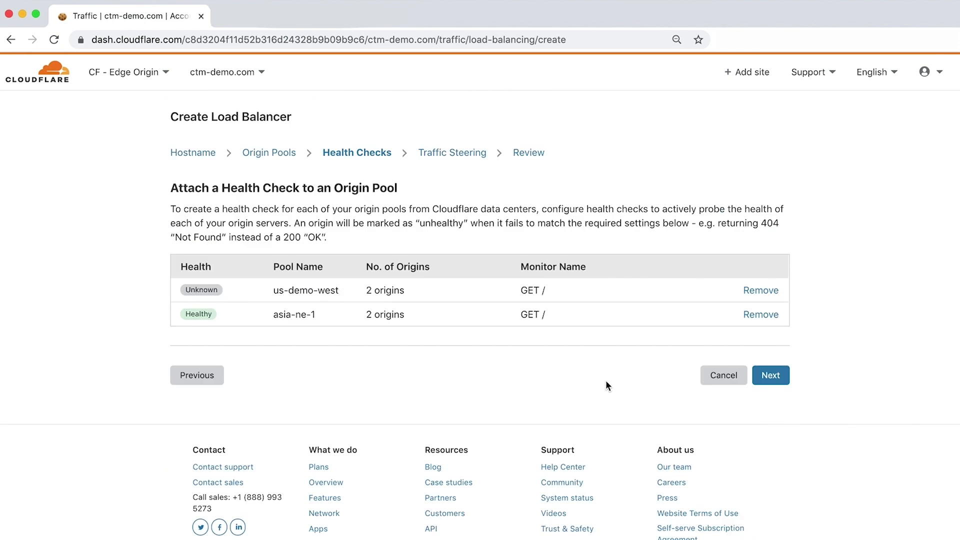
click(772, 378)
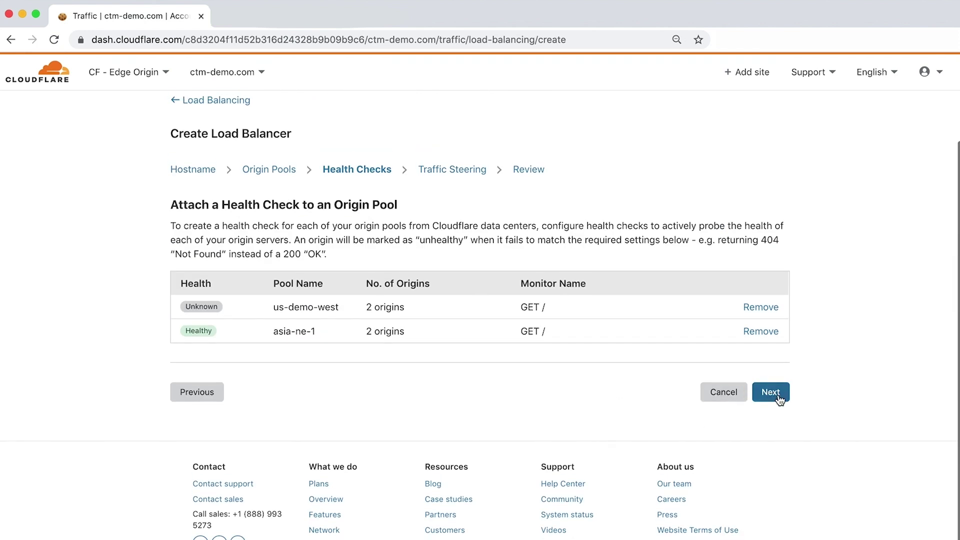
click(778, 399)
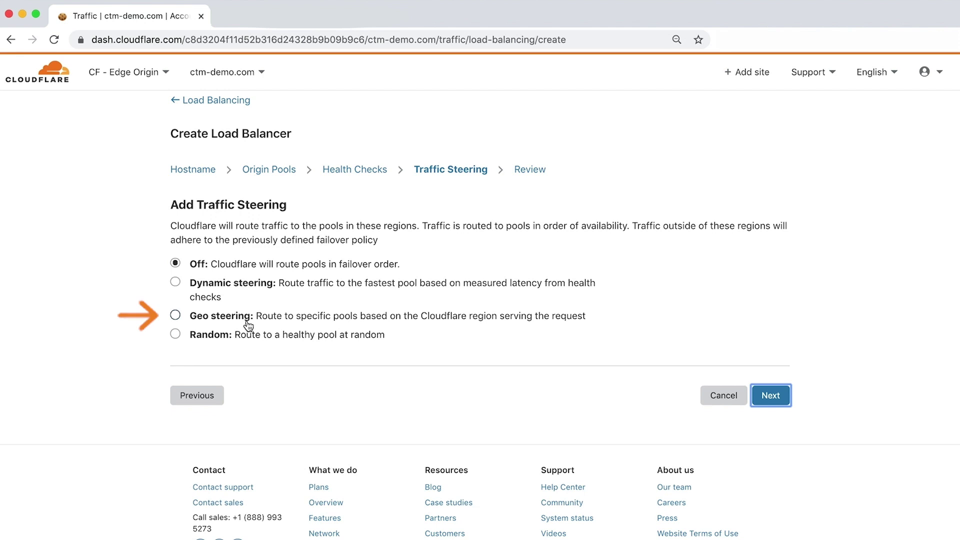
Choose Dynamic traffic steering and continue to the Review step
scroll(244, 324, up, 1)
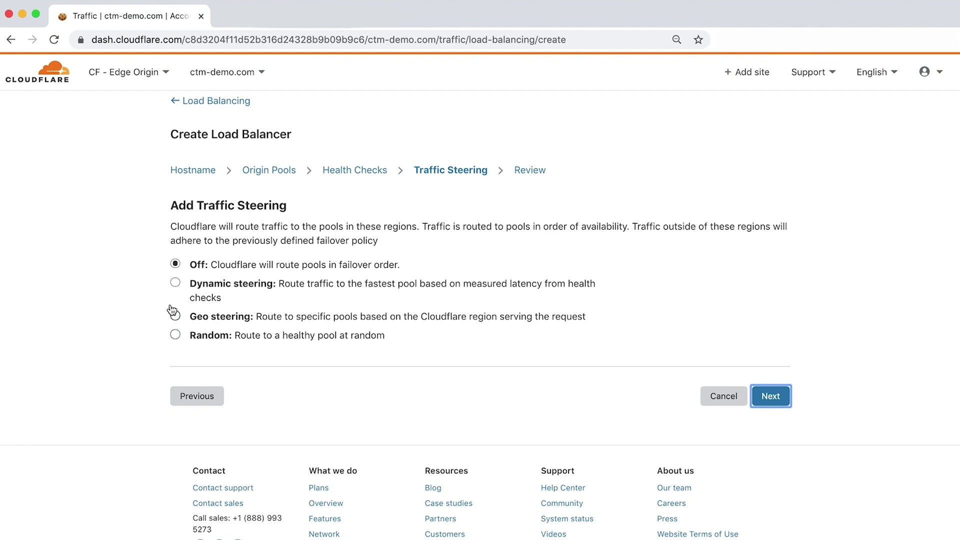
click(175, 283)
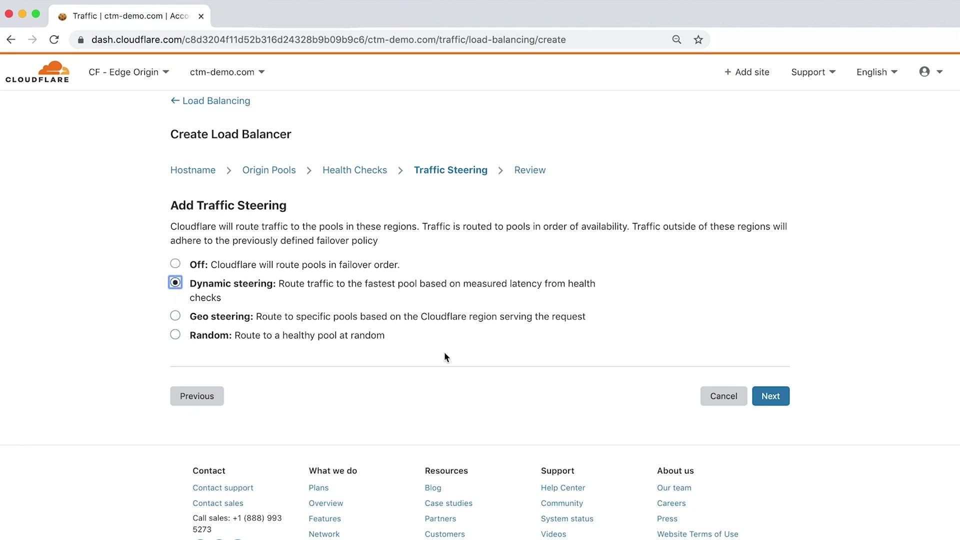
click(771, 398)
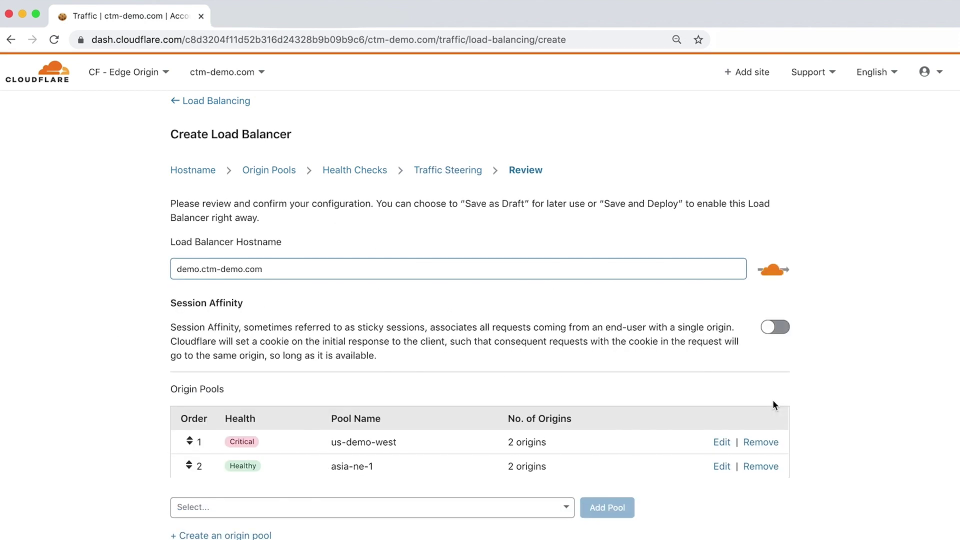
Review the demo.ctm-demo.com configuration summary and save and deploy the load balancer
scroll(949, 388, down, 2)
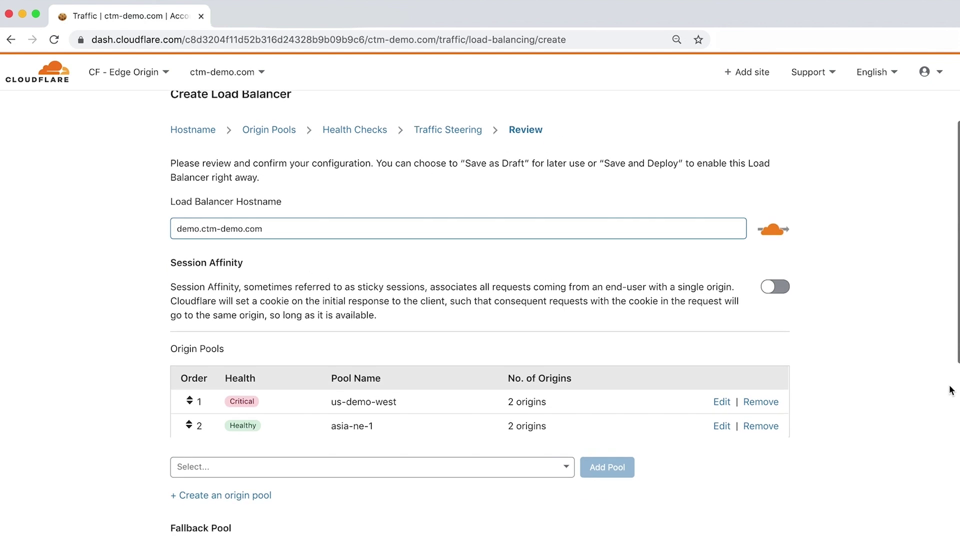
mouse_move(245, 407)
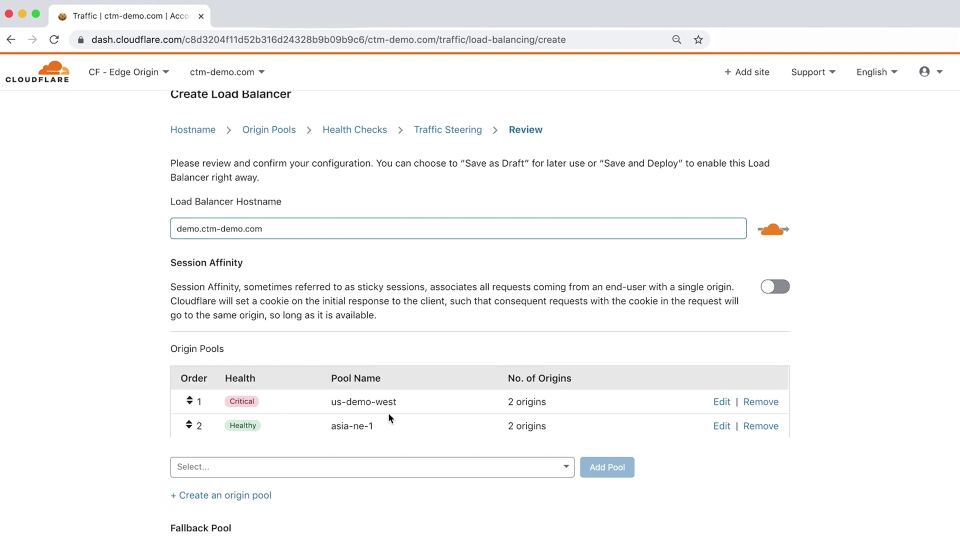
scroll(550, 436, down, 3)
scroll(551, 437, down, 10)
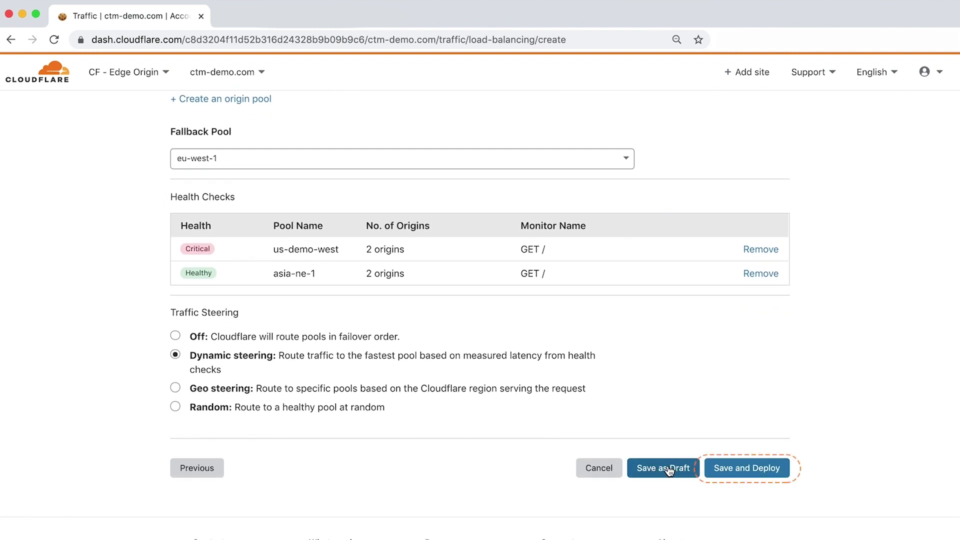
click(745, 466)
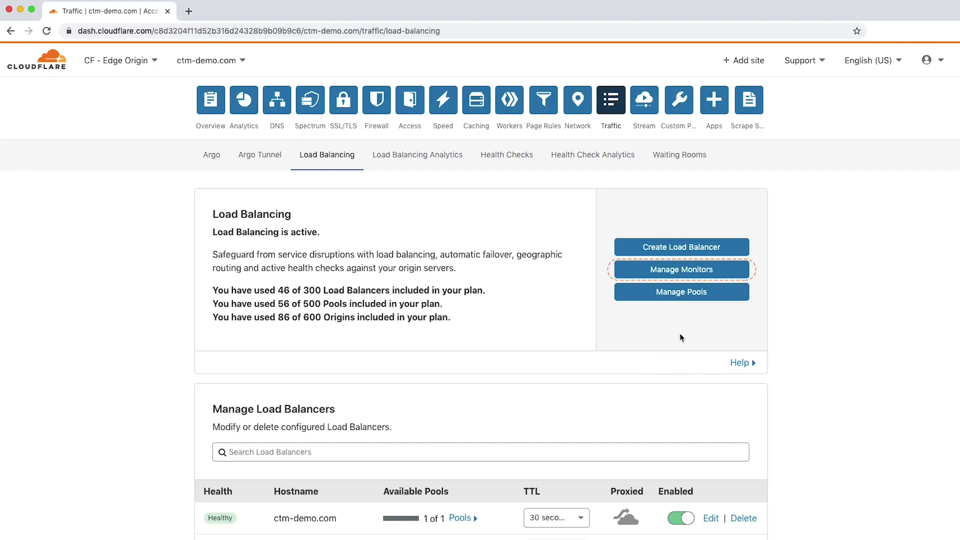
Look over the monitors list and new-monitor form, then return and open the Origin Pools list
click(741, 270)
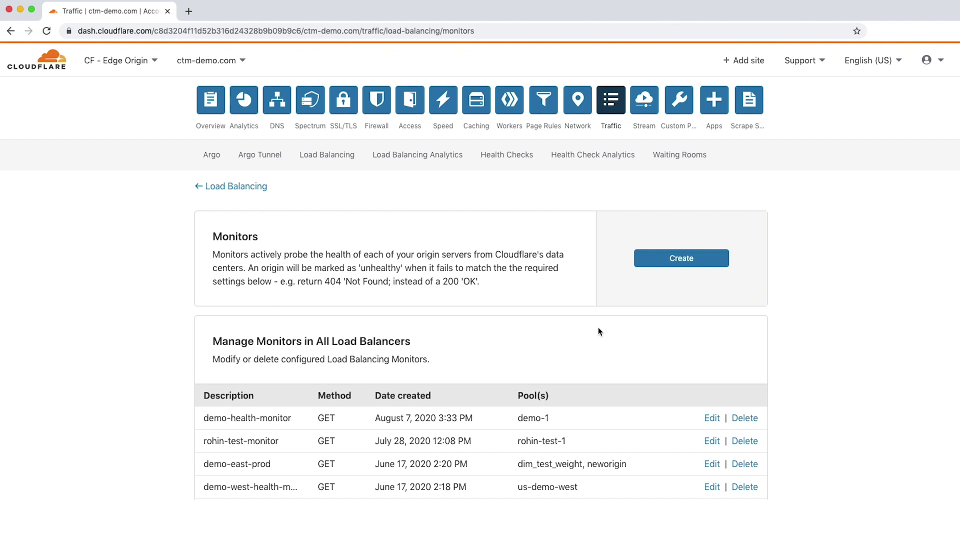
click(670, 258)
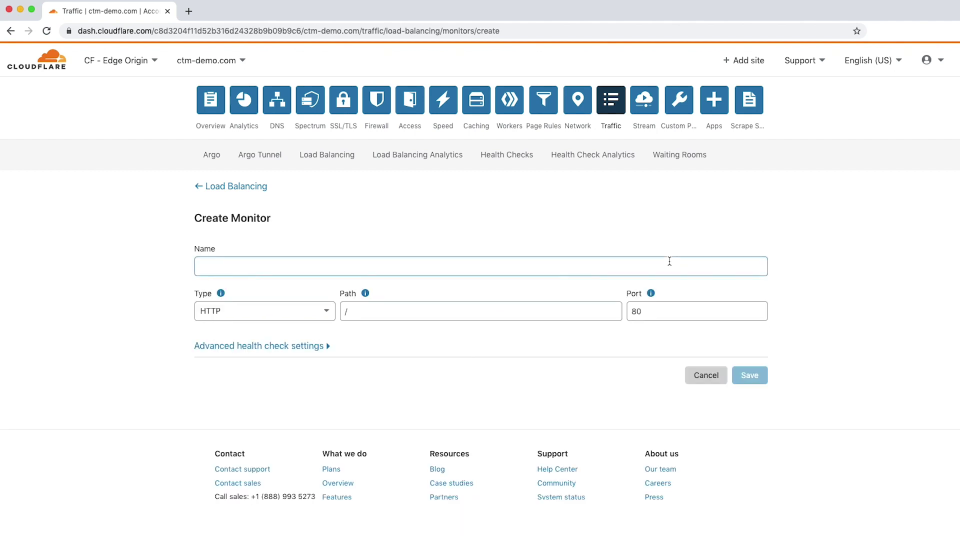
click(244, 189)
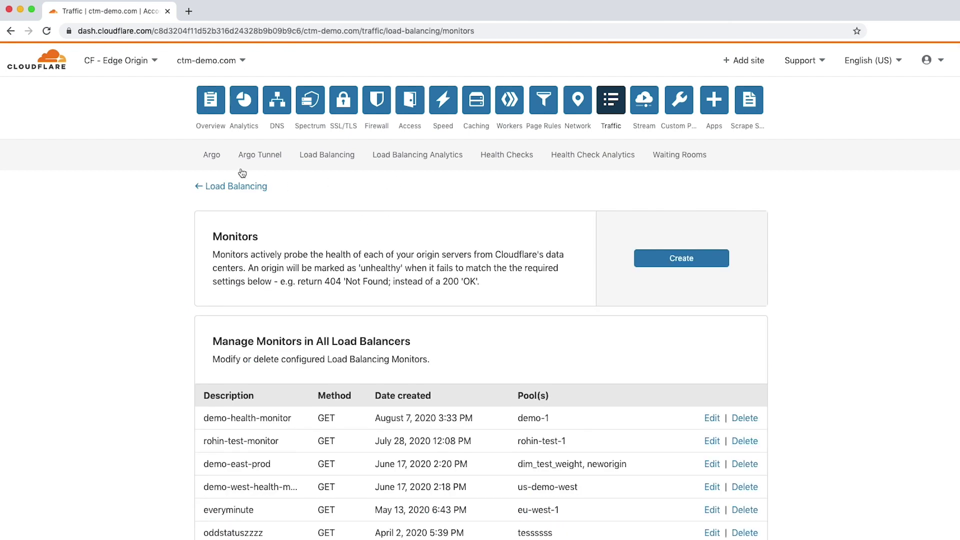
click(208, 187)
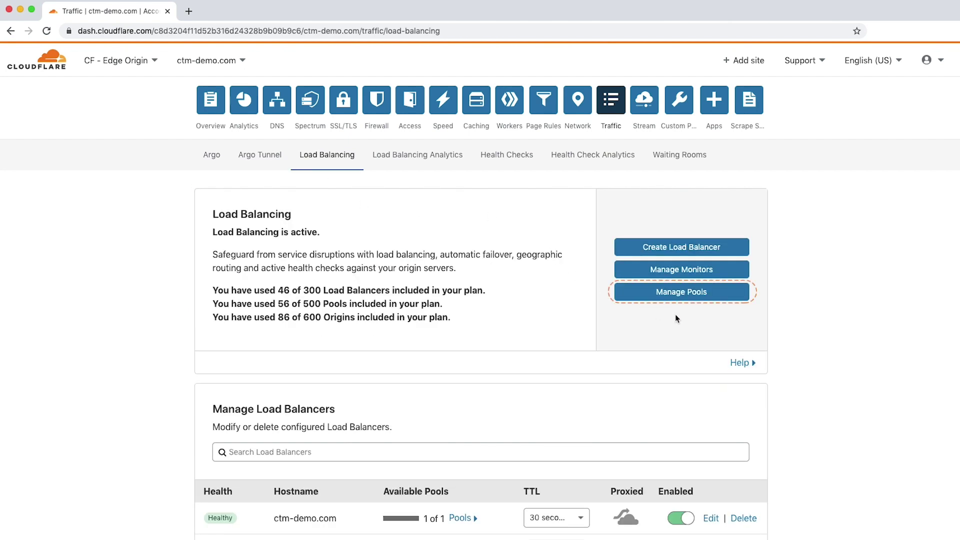
click(727, 299)
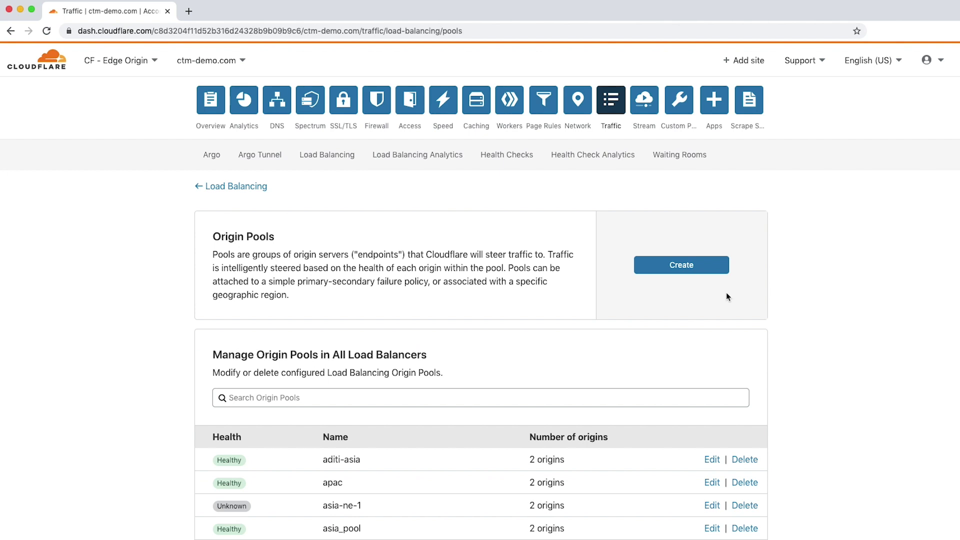
Change the aditi-asia origin pool's health threshold to 2
scroll(636, 312, down, 2)
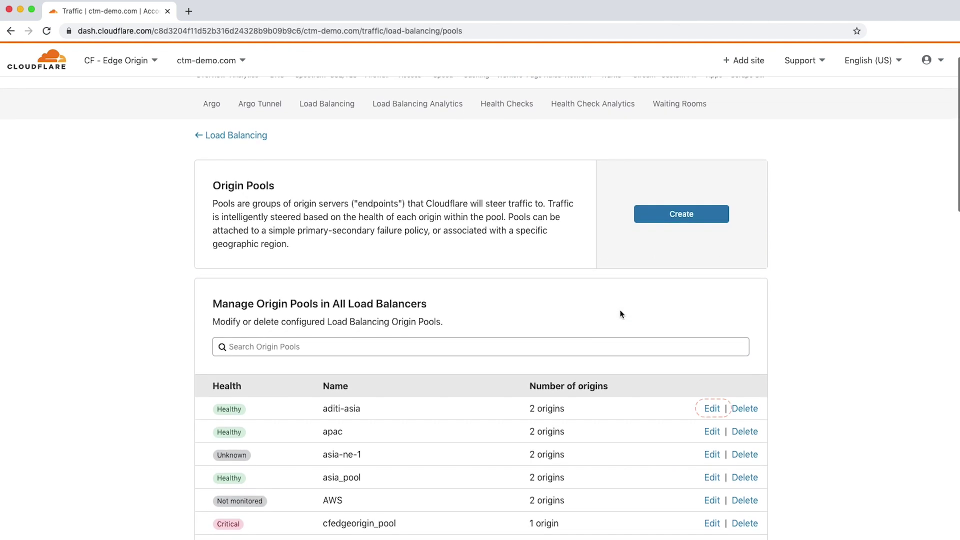
click(706, 409)
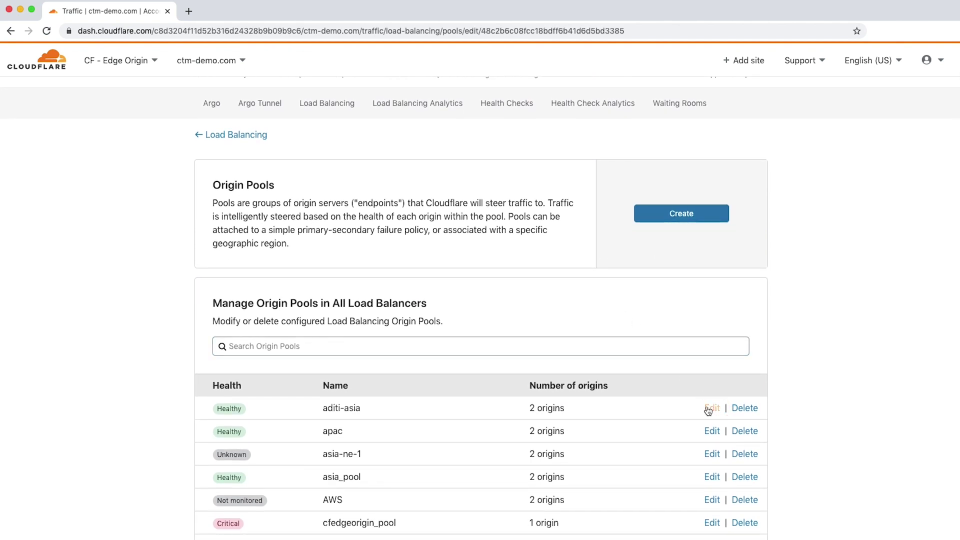
scroll(572, 336, down, 3)
click(240, 399)
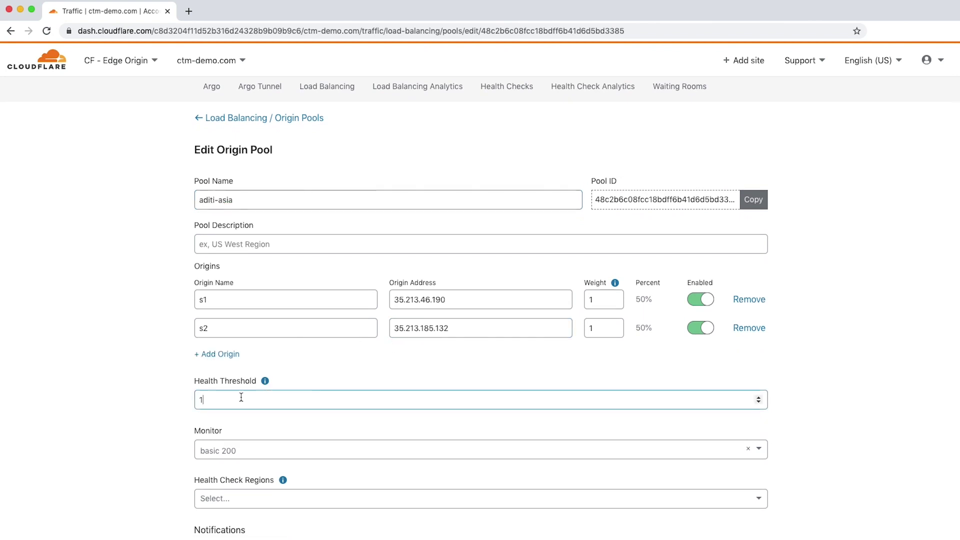
key(BackSpace)
text(2)
Try saving the aditi-asia pool edit, then cancel and return to the Origin Pools list
scroll(787, 495, down, 4)
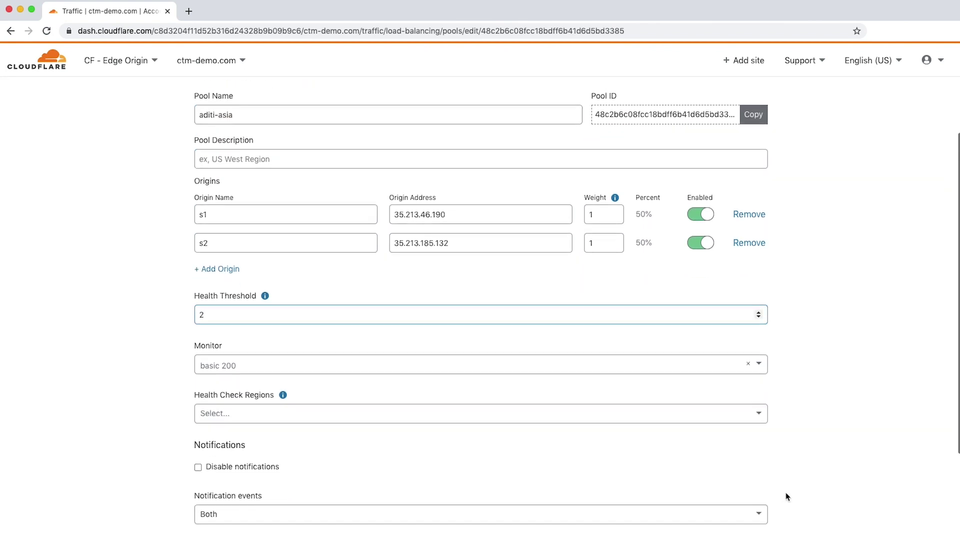
click(752, 515)
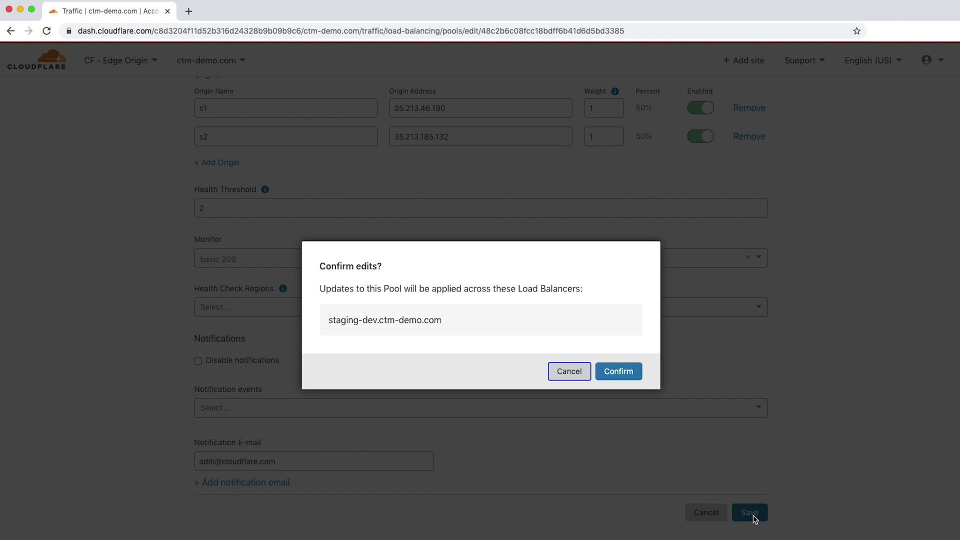
click(576, 379)
click(705, 514)
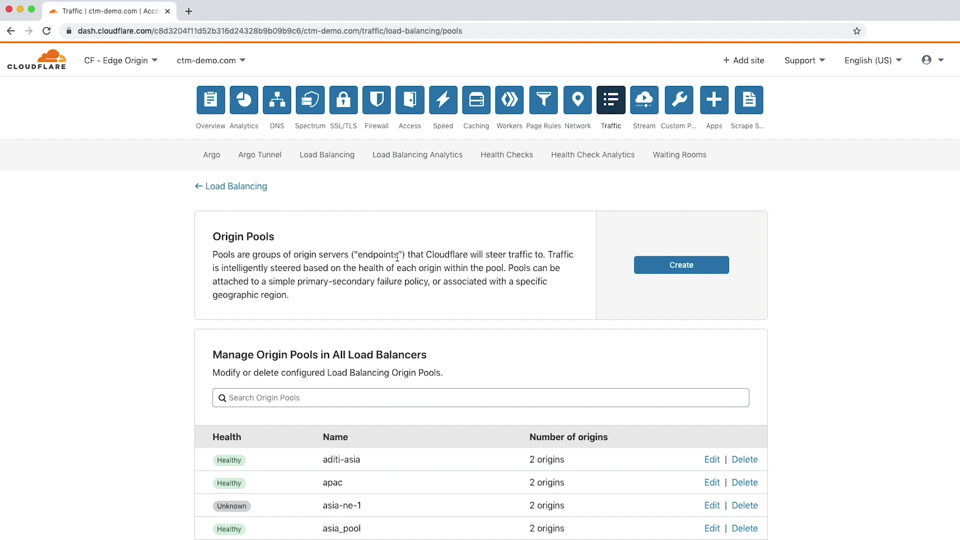
Filter Load Balancing Analytics to the webinar.ctm-demo.com load balancer
click(423, 159)
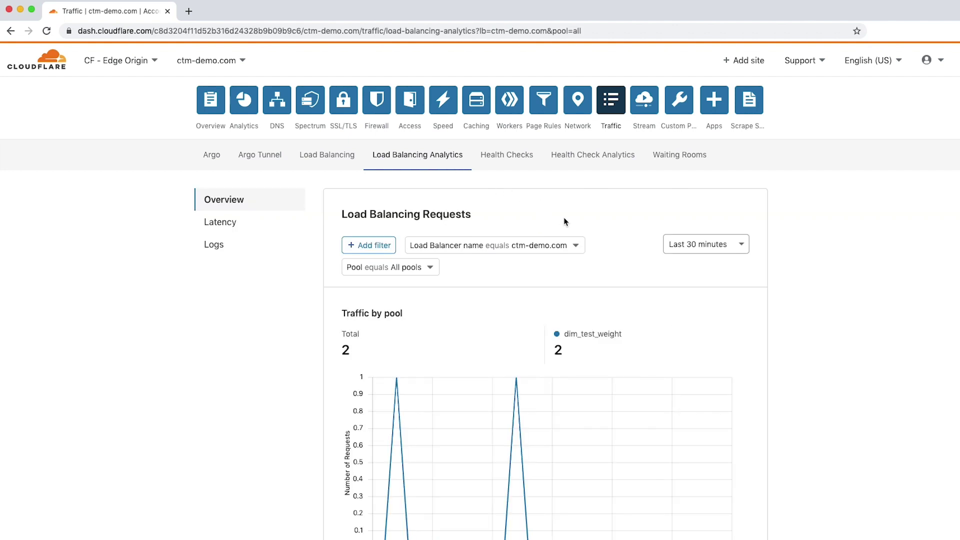
click(564, 245)
click(564, 299)
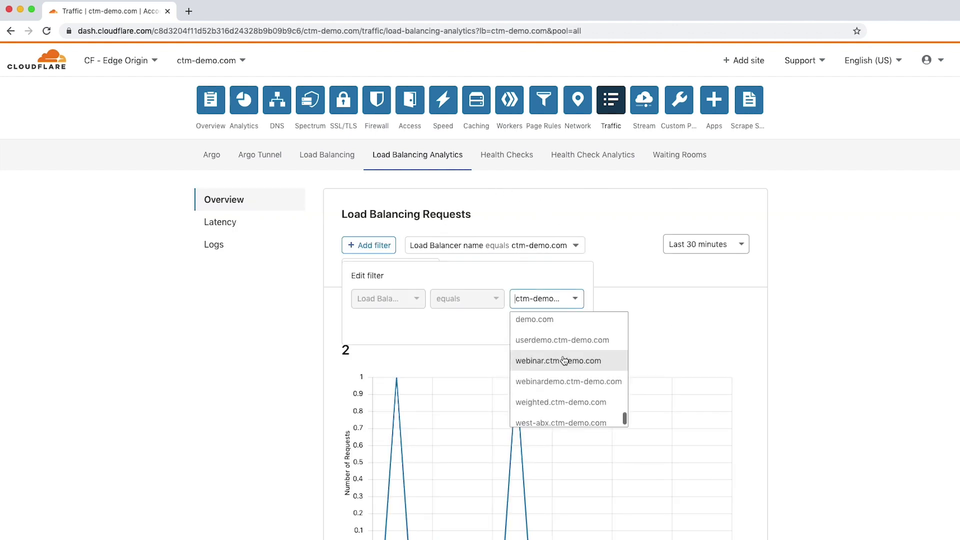
click(562, 356)
click(564, 326)
Show the last 24 hours of traffic and scroll through the pool charts
click(710, 244)
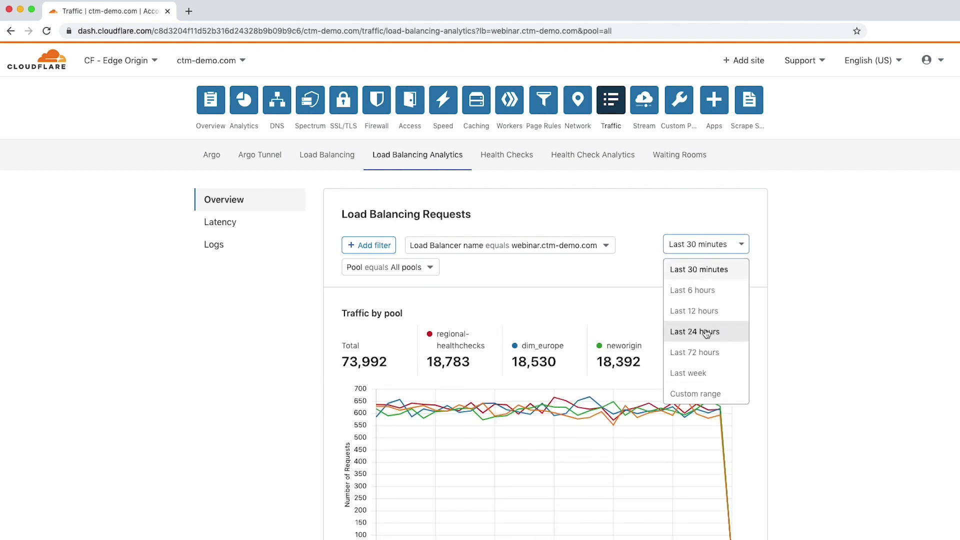
click(707, 334)
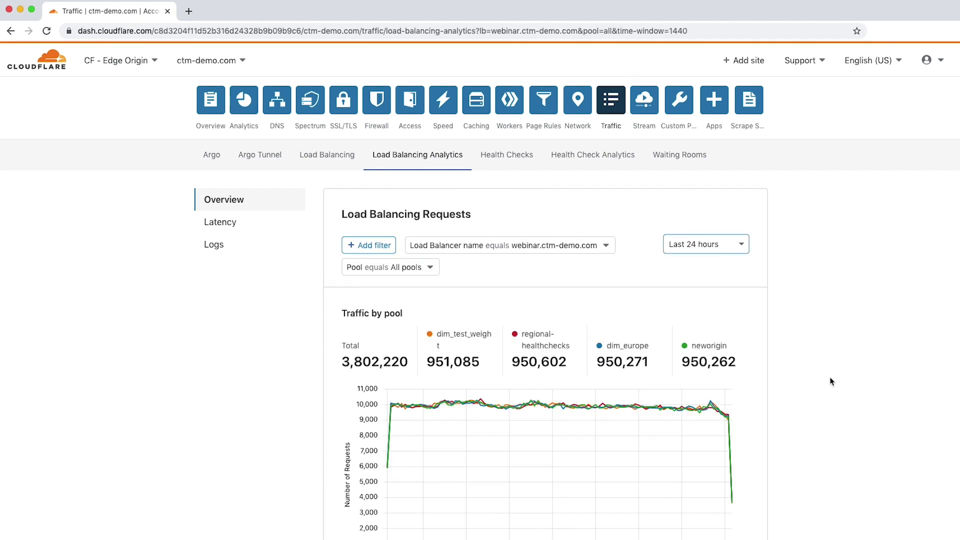
scroll(820, 373, down, 3)
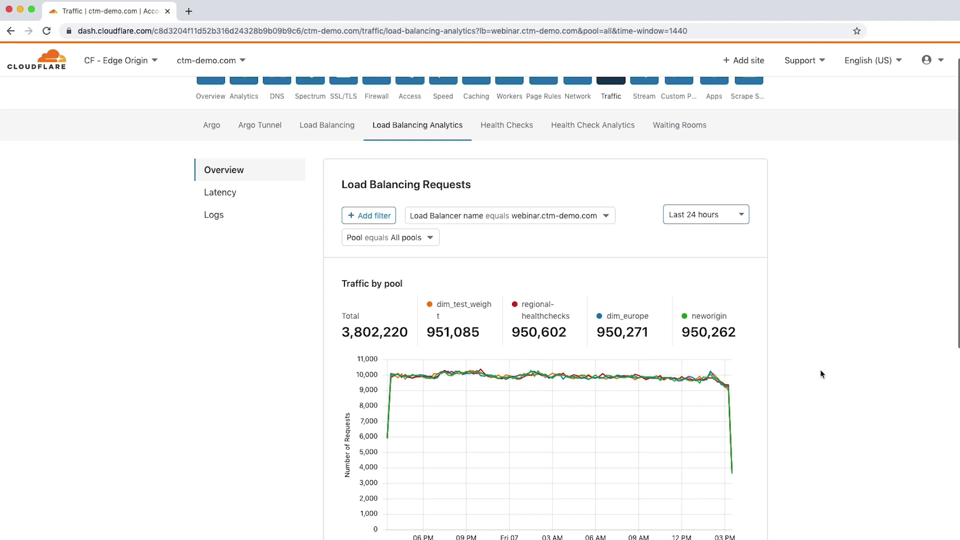
scroll(821, 374, down, 5)
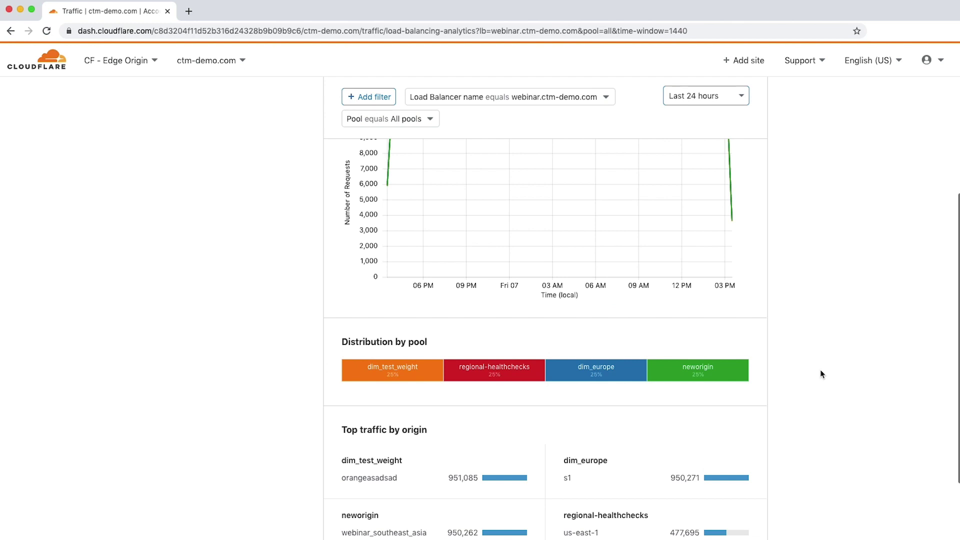
scroll(821, 374, up, 8)
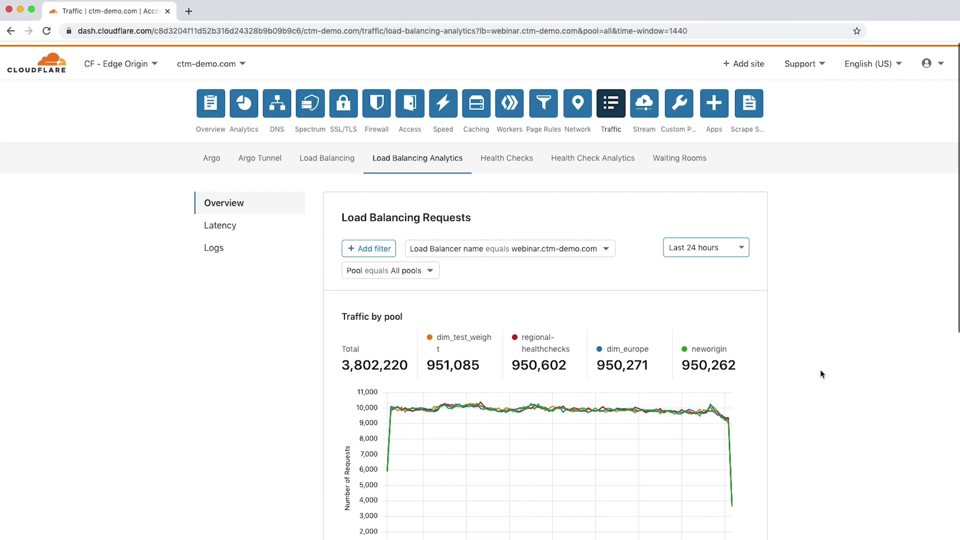
Review the Latency map for the neworigin pool: 183 locations, 162 healthy, 21 slow
click(237, 223)
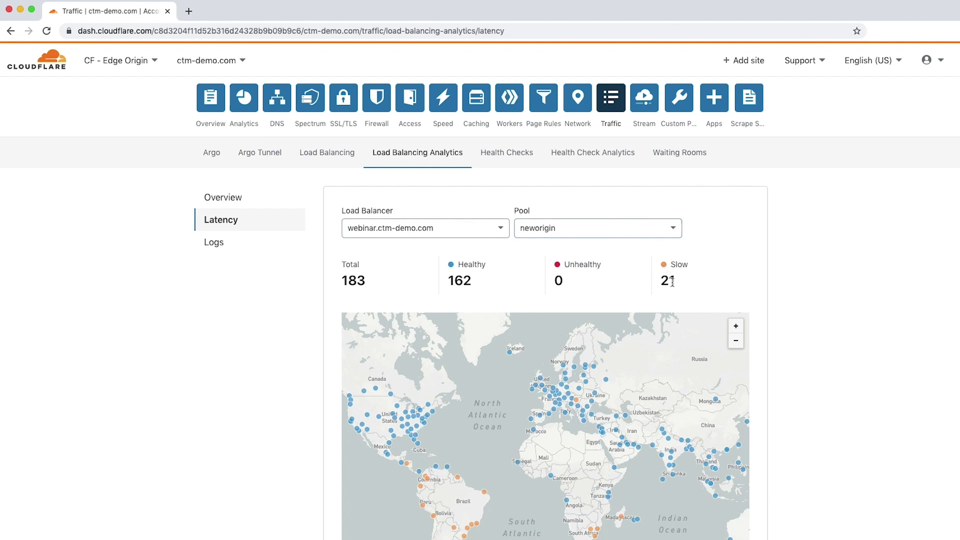
scroll(665, 297, down, 1)
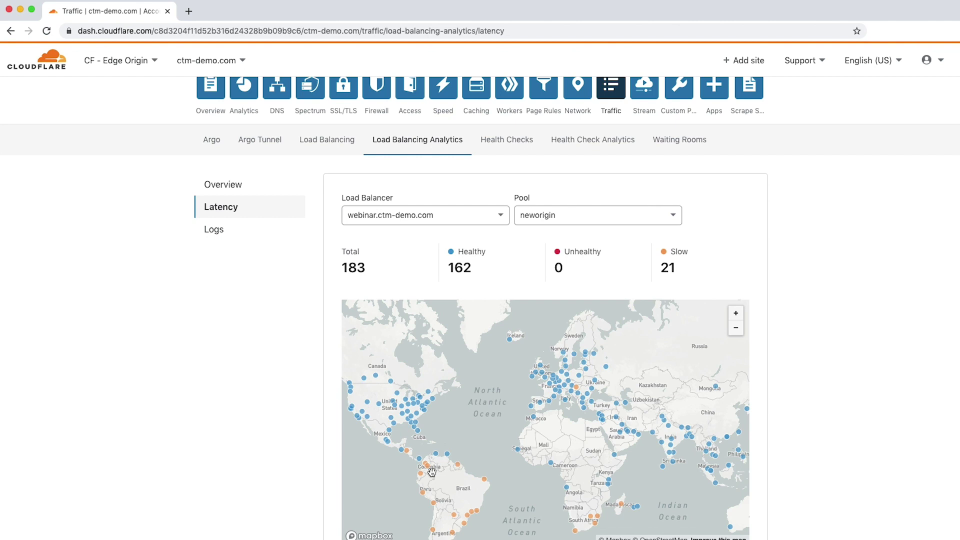
scroll(609, 438, up, 1)
scroll(603, 427, down, 1)
scroll(595, 416, up, 1)
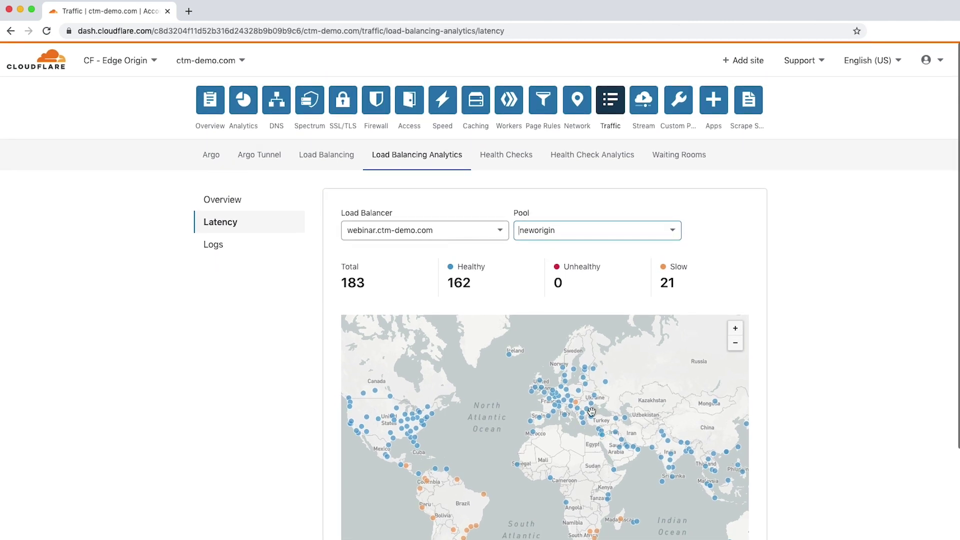
scroll(591, 411, down, 1)
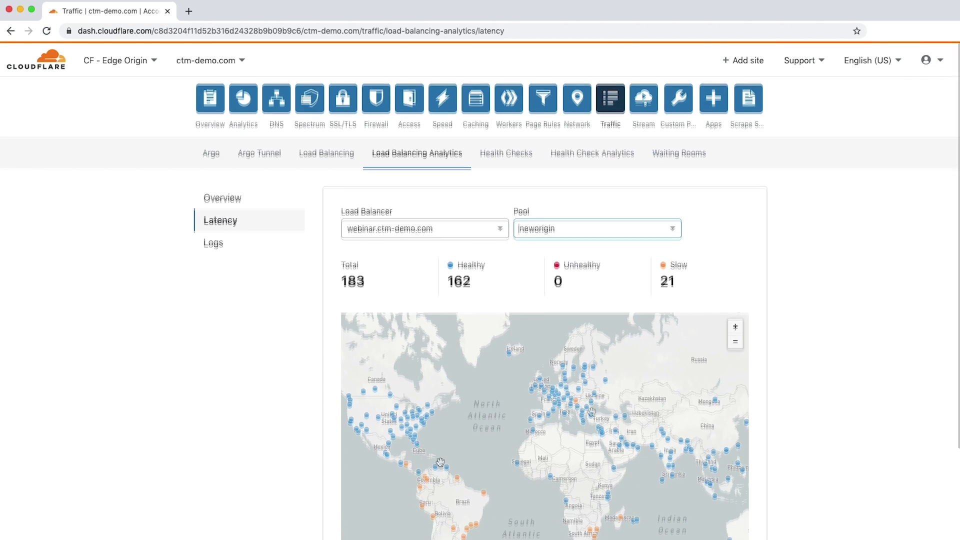
Open Load Balancing Logs and set the date range to Jul 1–Jul 31, 2020
click(213, 239)
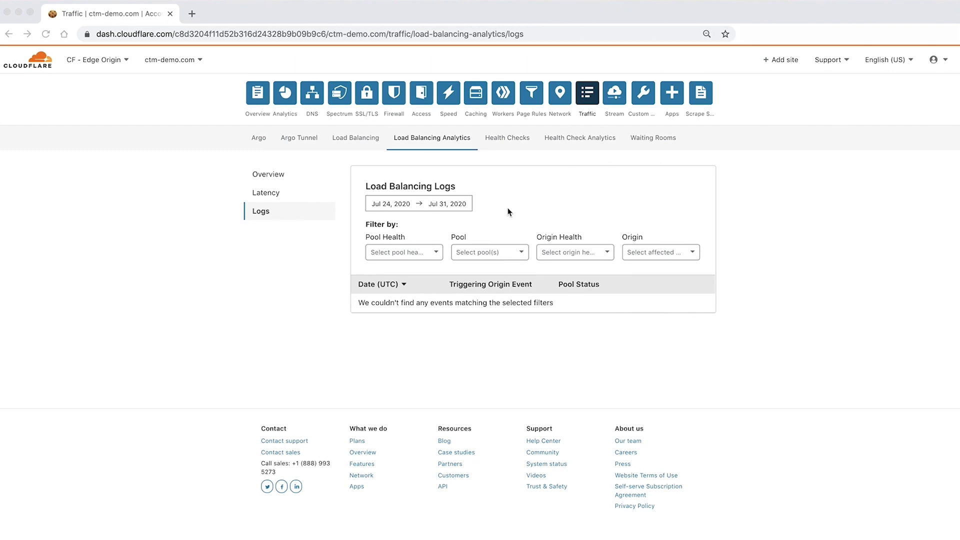
click(315, 210)
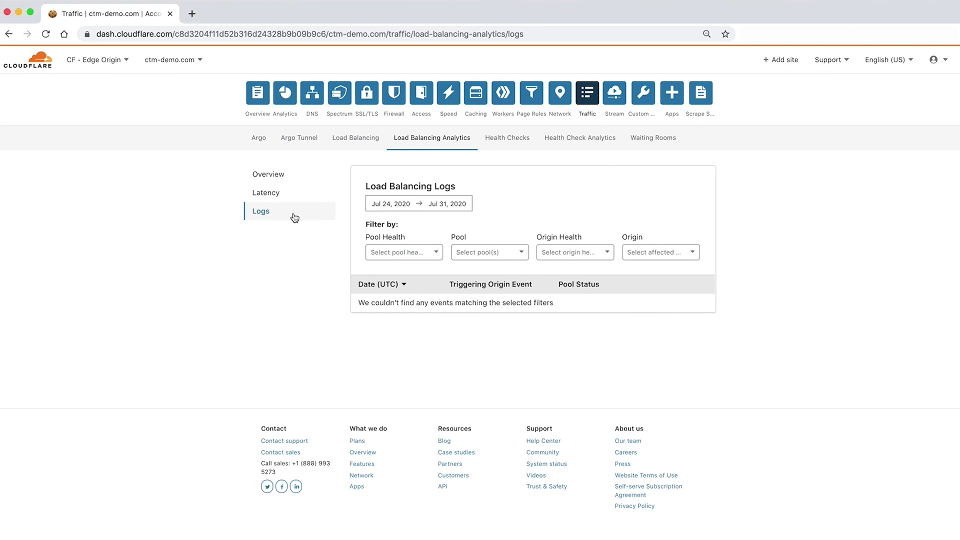
click(464, 208)
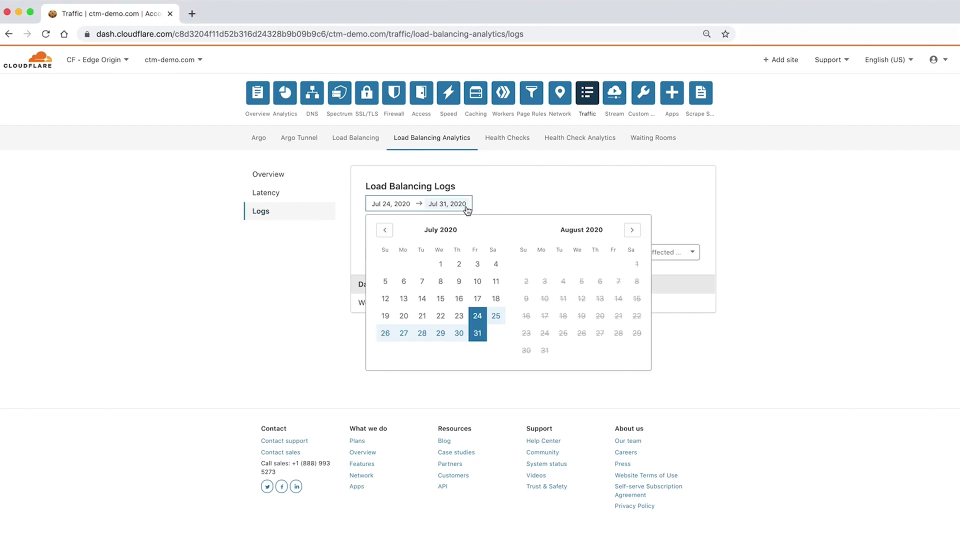
click(441, 265)
click(477, 334)
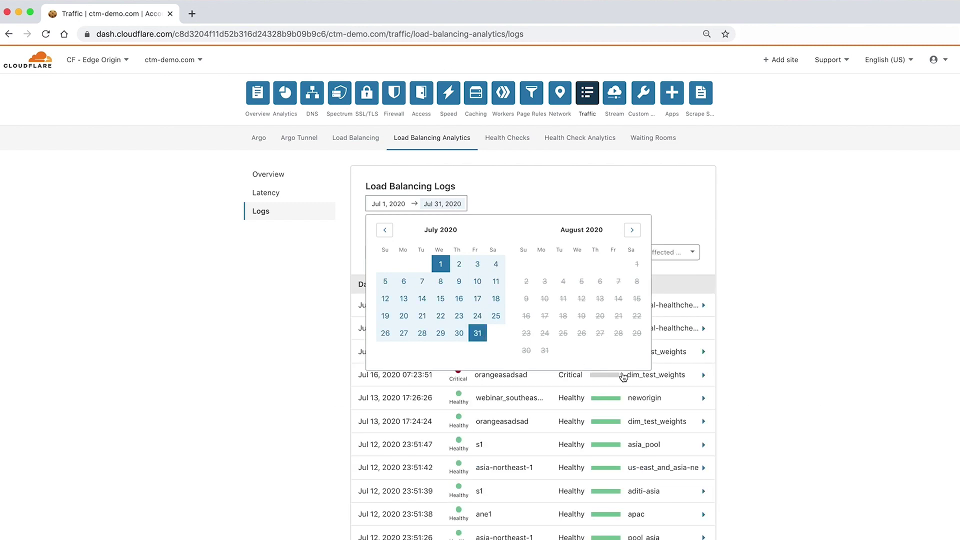
click(785, 340)
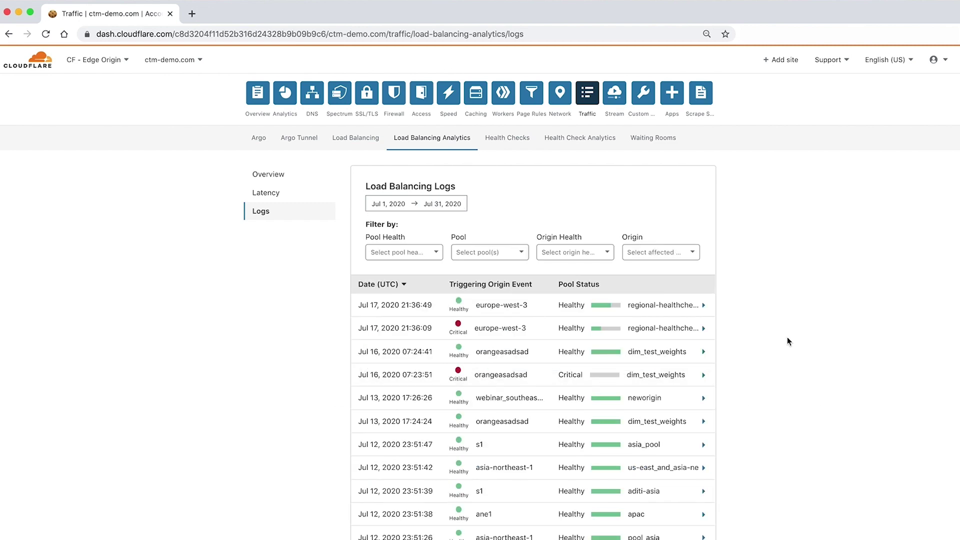
Filter logs to Healthy pools and Critical origins, then expand and collapse the europe-west-3 event
click(427, 253)
click(422, 272)
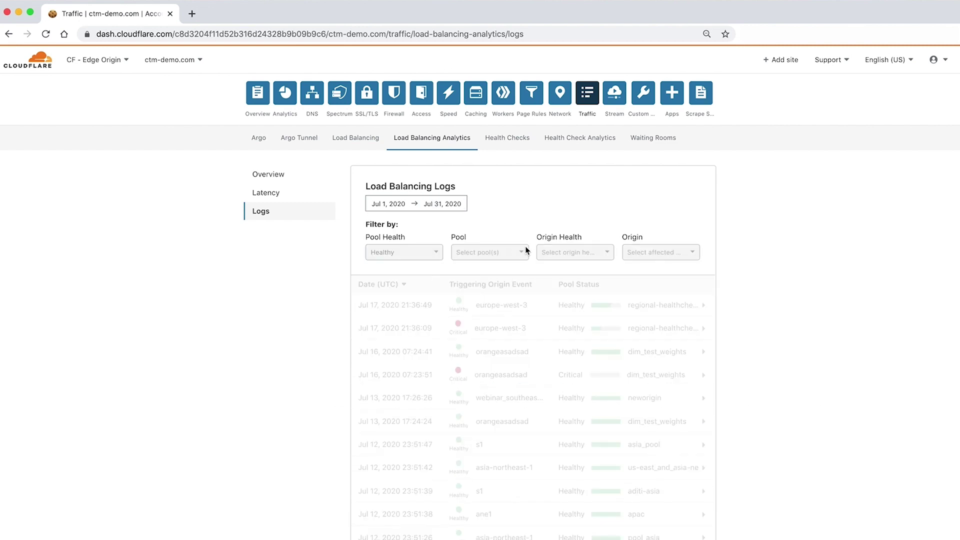
click(520, 254)
click(590, 253)
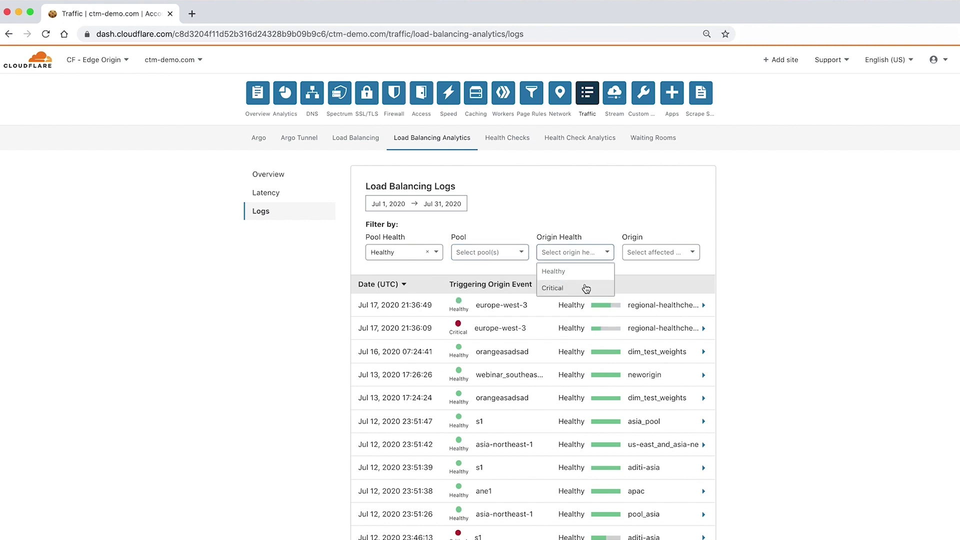
click(582, 286)
click(659, 252)
click(677, 251)
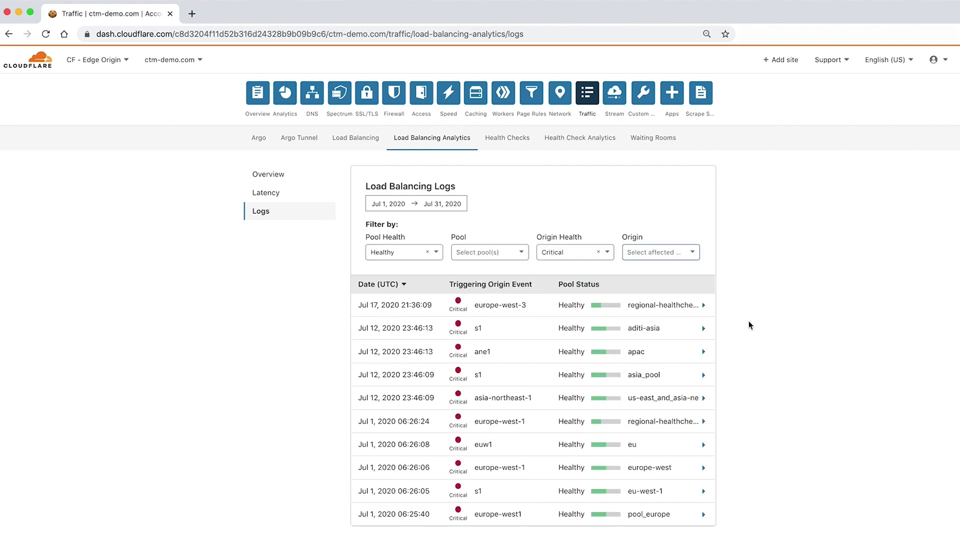
click(514, 308)
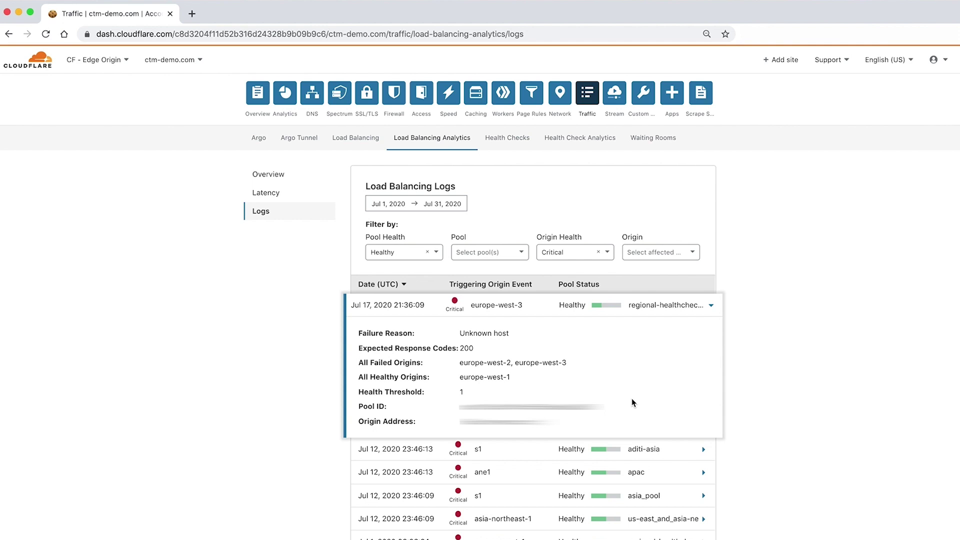
click(637, 311)
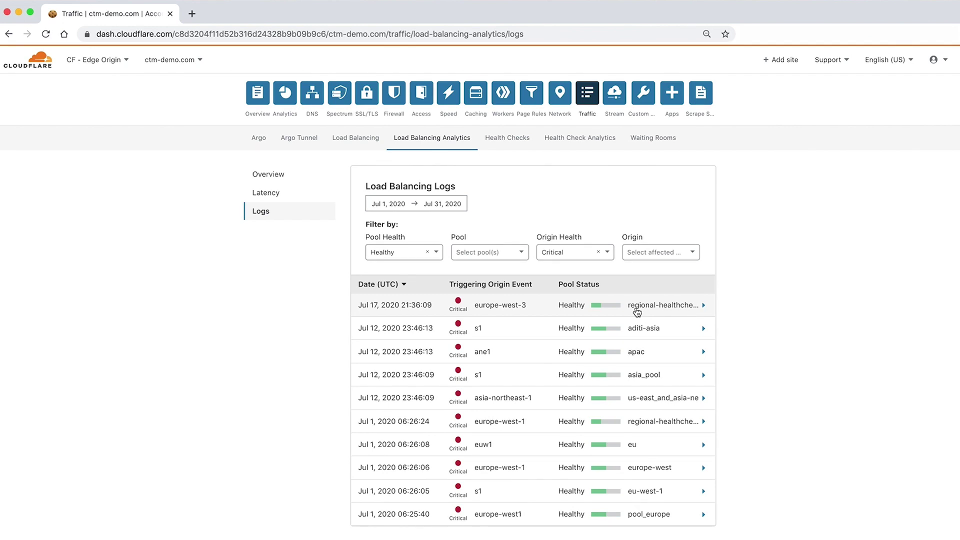
Reset the logs to the default Jul 24–Jul 31, 2020 view with no filters
click(294, 218)
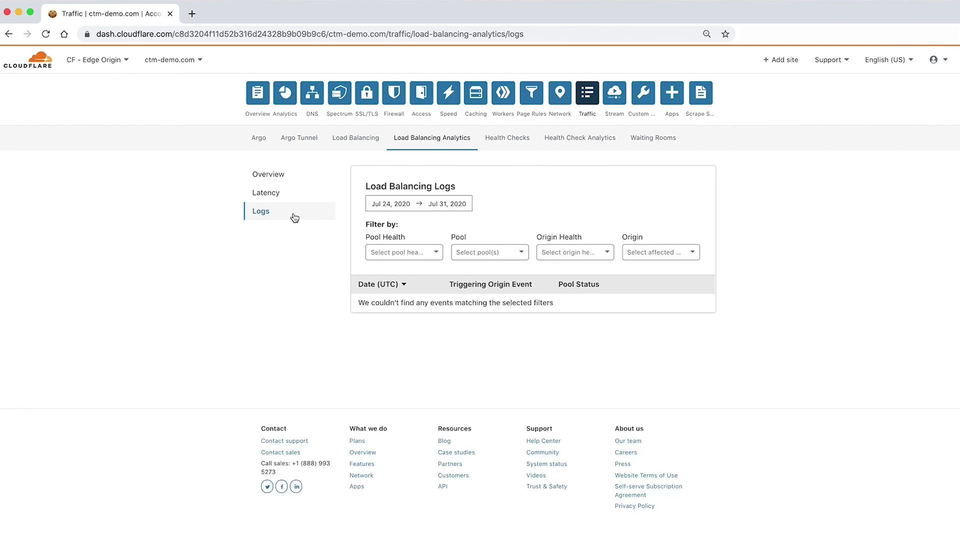